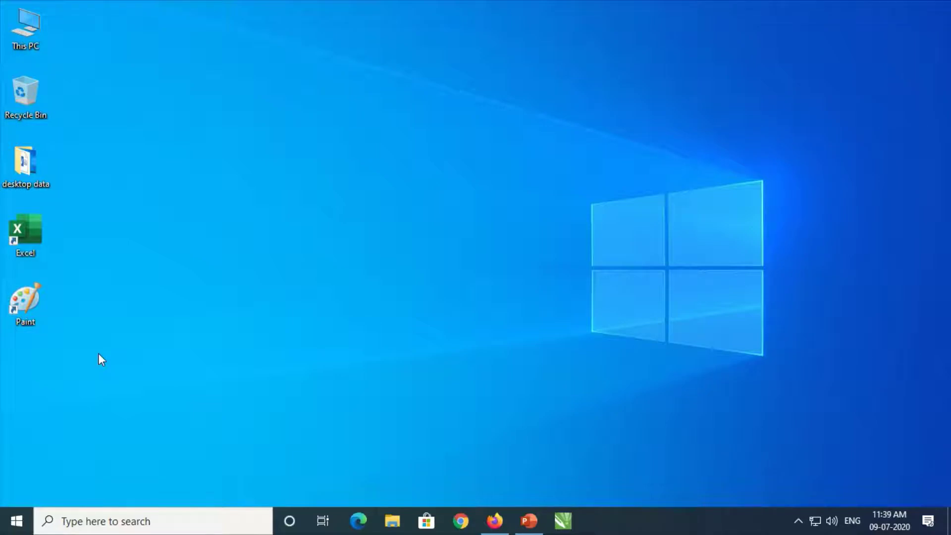
# Create a folder named abc on the desktop, and open it briefly to check its contents
pyautogui.rightClick(260, 187)
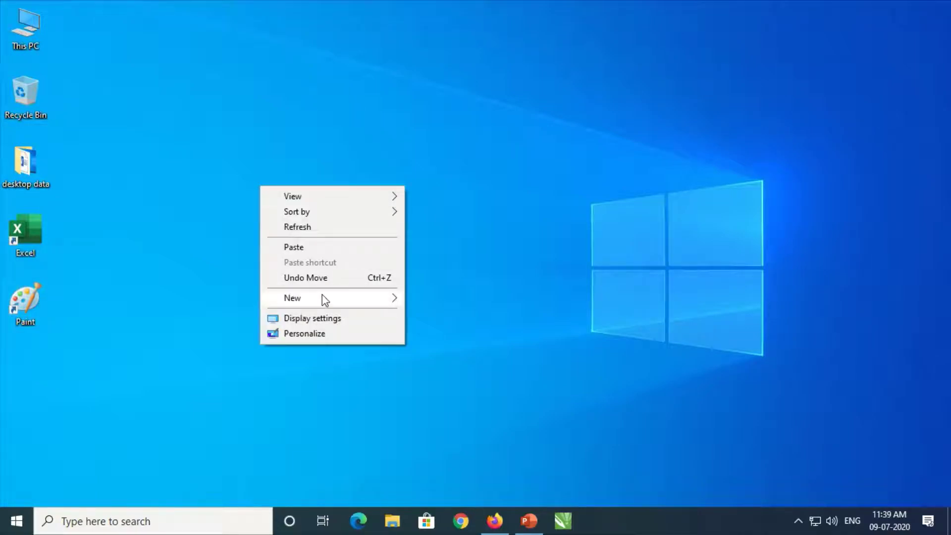
pyautogui.moveTo(322, 296)
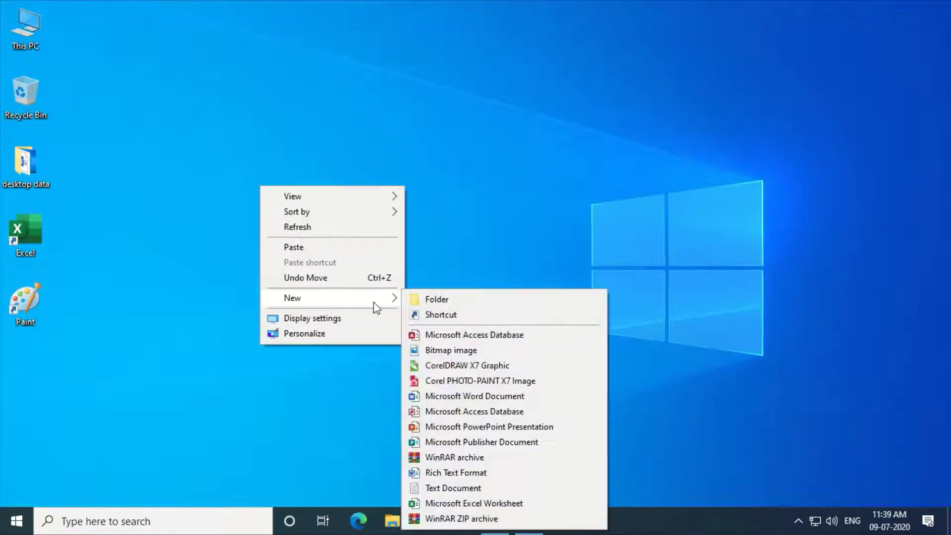
pyautogui.click(433, 298)
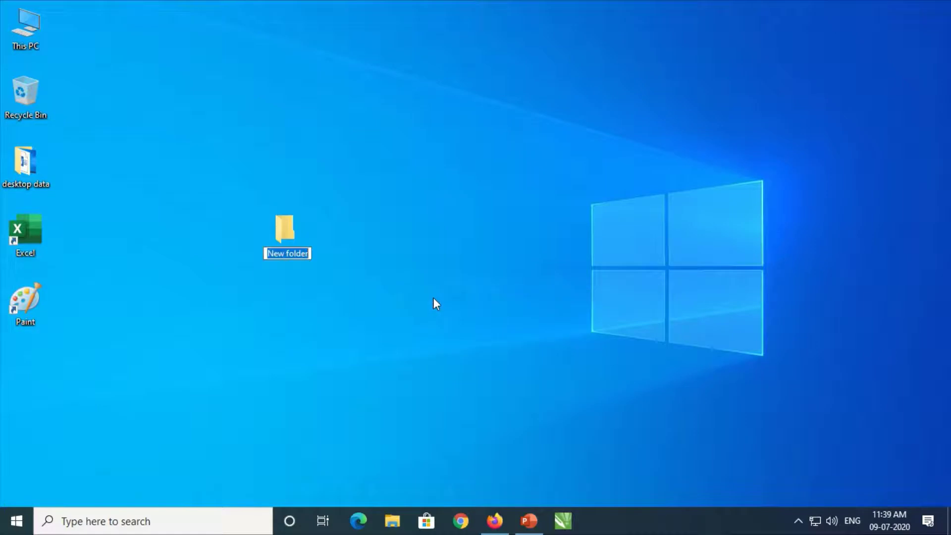
pyautogui.write('abc')
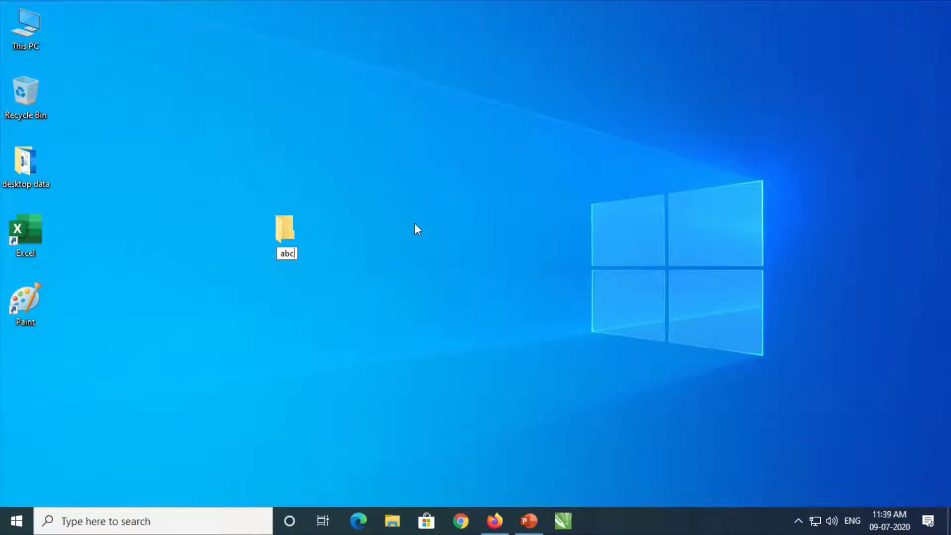
pyautogui.press('Return')
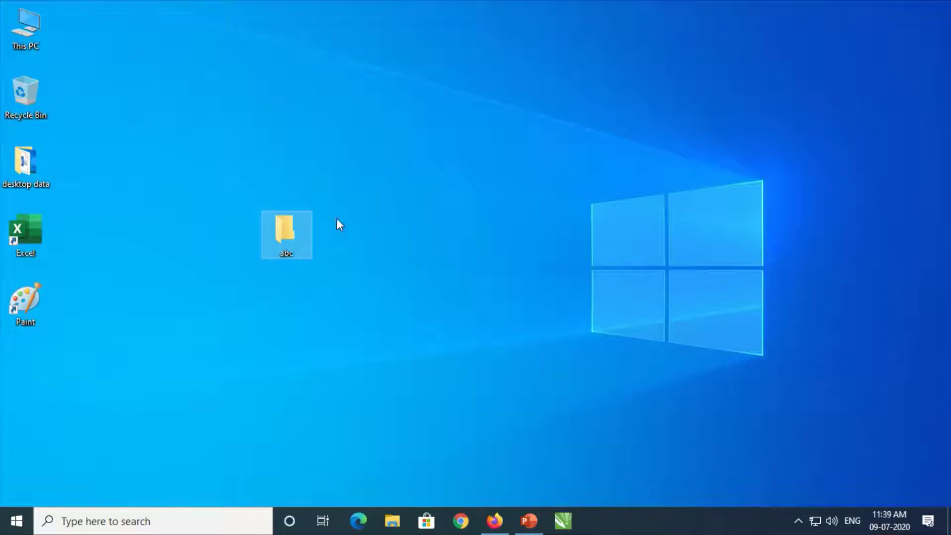
pyautogui.doubleClick(286, 233)
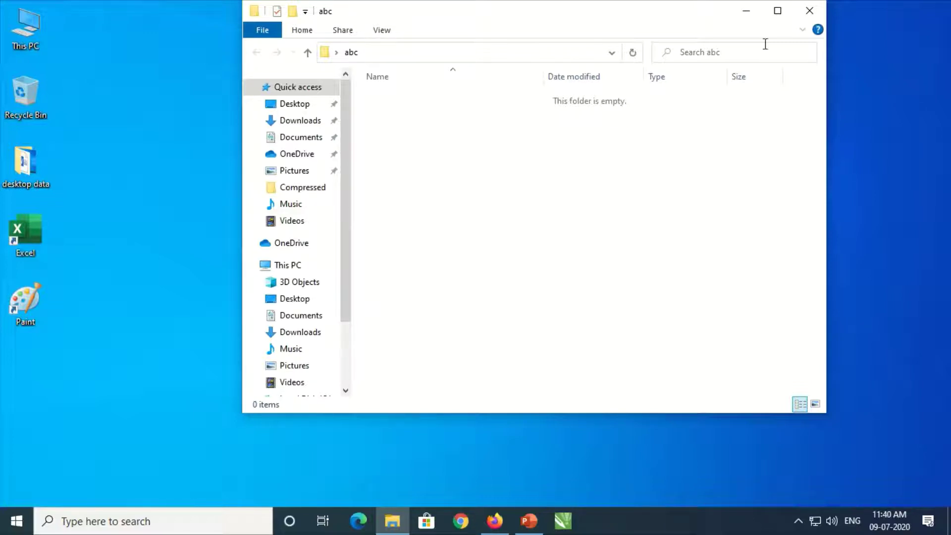
pyautogui.click(809, 11)
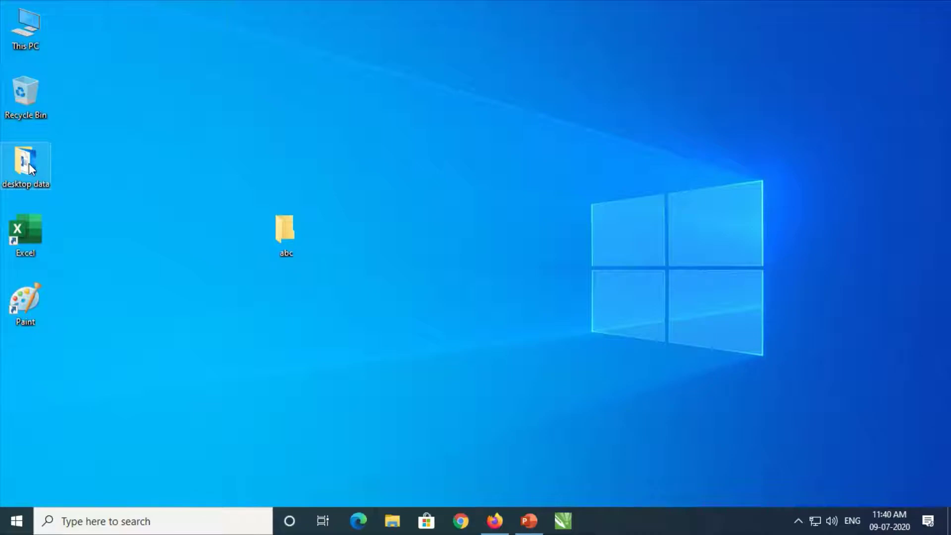
# Move the desktop data folder from the desktop into the abc folder by cutting and pasting it
pyautogui.moveTo(25, 163)
pyautogui.mouseDown()
pyautogui.moveTo(194, 186)
pyautogui.moveTo(281, 219)
pyautogui.moveTo(289, 237)
pyautogui.moveTo(102, 149)
pyautogui.moveTo(28, 153)
pyautogui.mouseUp()
pyautogui.moveTo(26, 165)
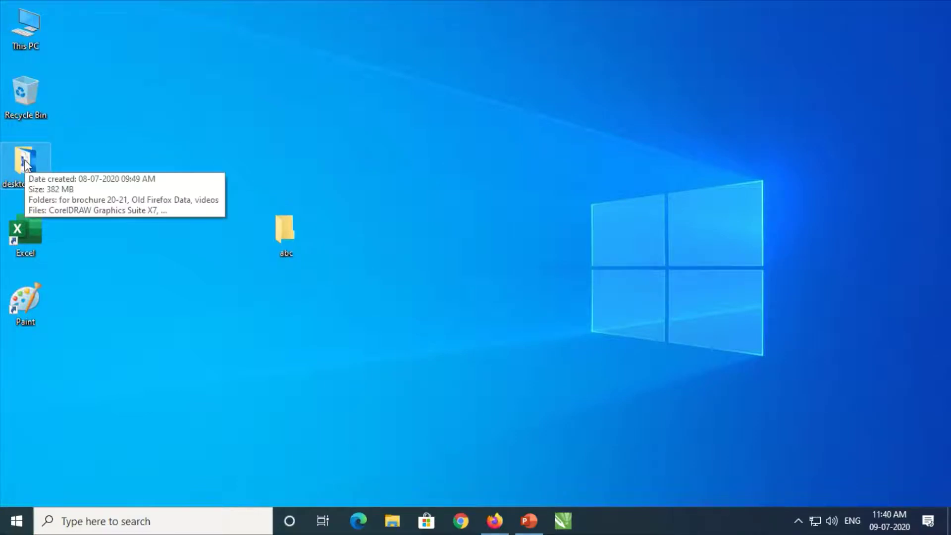
pyautogui.rightClick(24, 161)
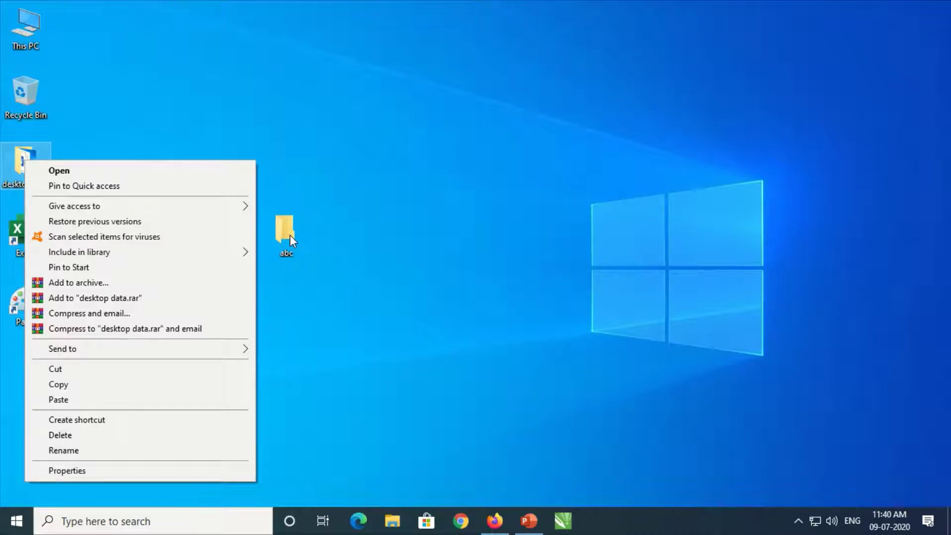
pyautogui.click(64, 367)
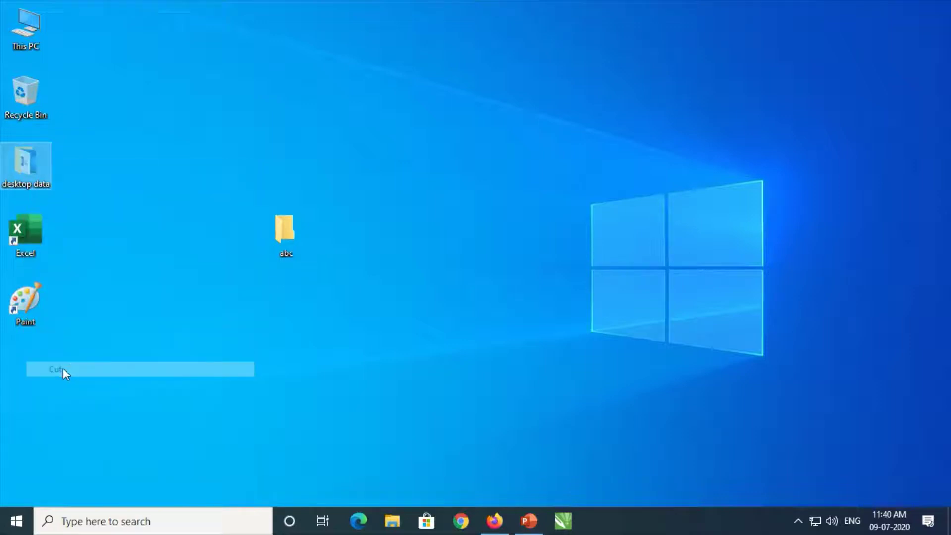
pyautogui.doubleClick(281, 236)
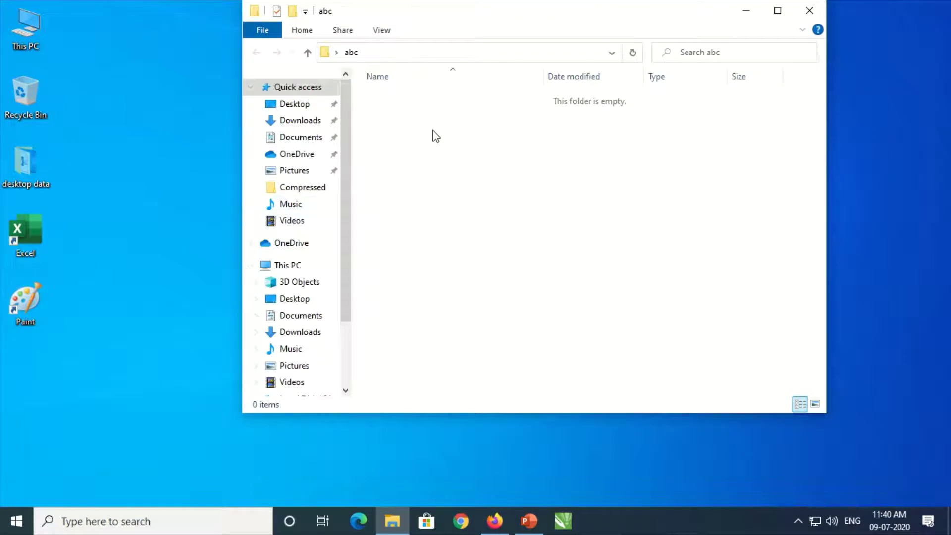
pyautogui.rightClick(435, 135)
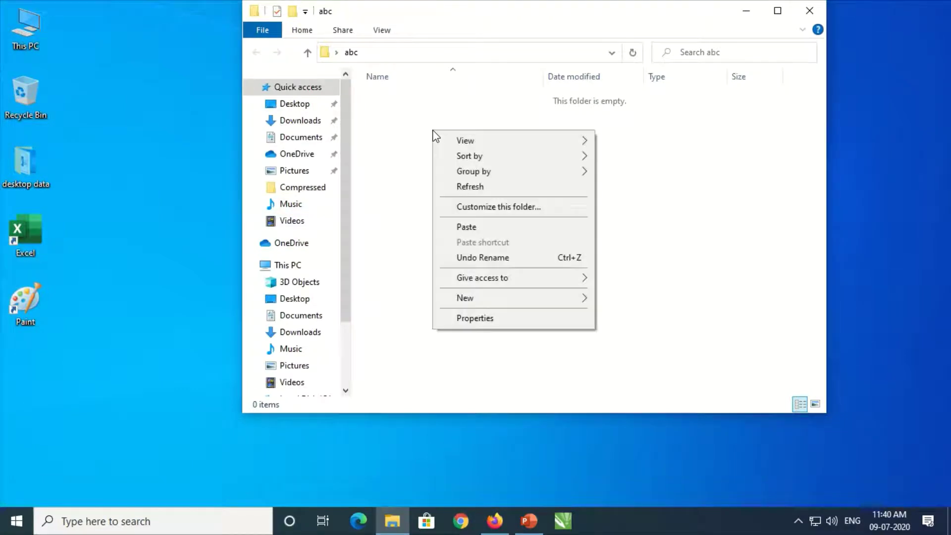
pyautogui.click(459, 227)
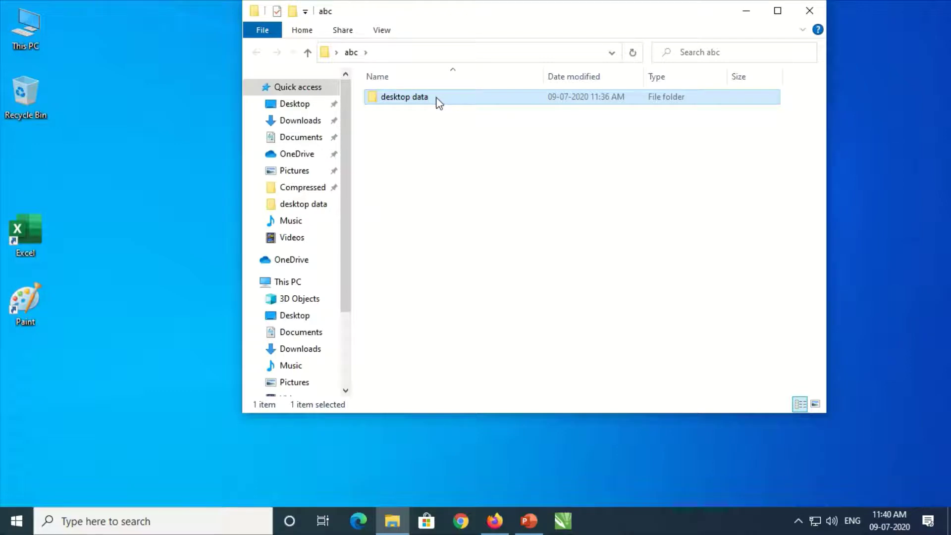
pyautogui.moveTo(437, 102)
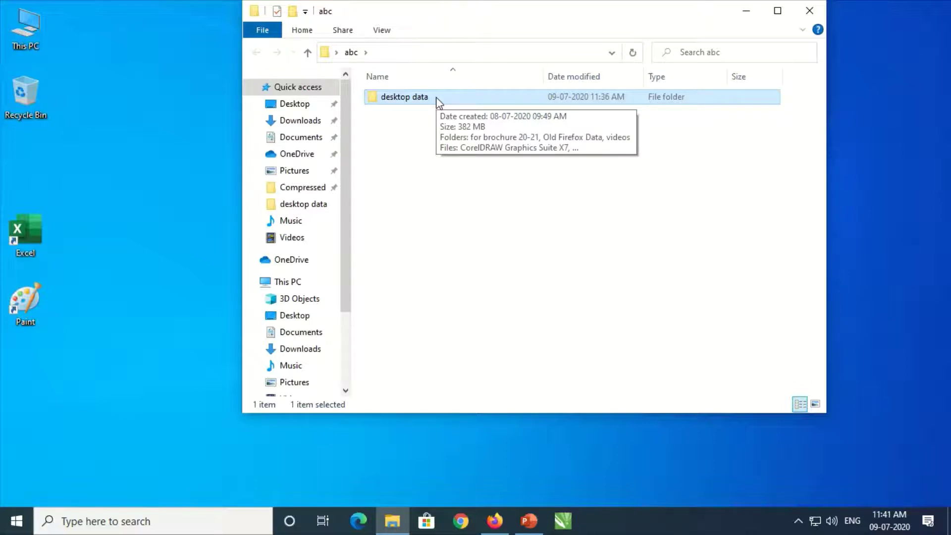
# Create a subfolder named bdc inside the abc folder and close the folder window
pyautogui.rightClick(430, 142)
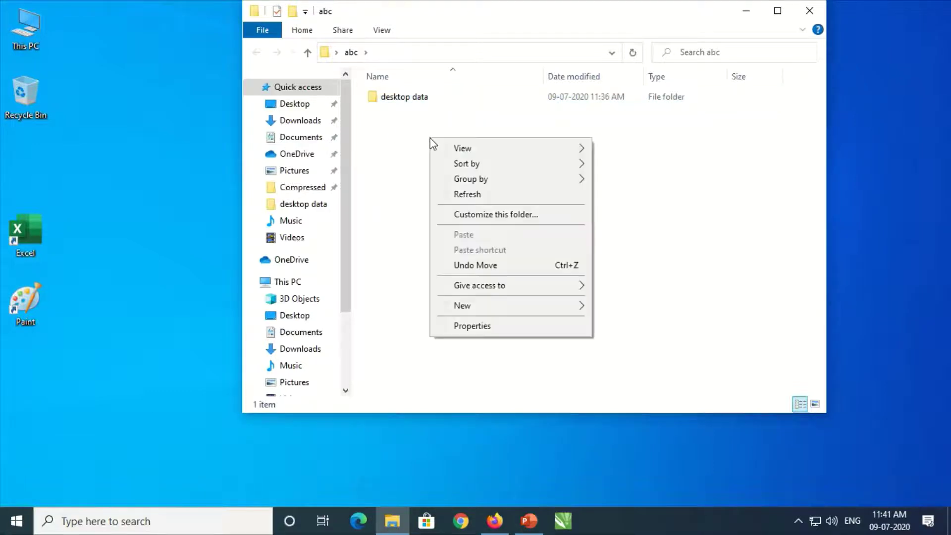
pyautogui.moveTo(476, 303)
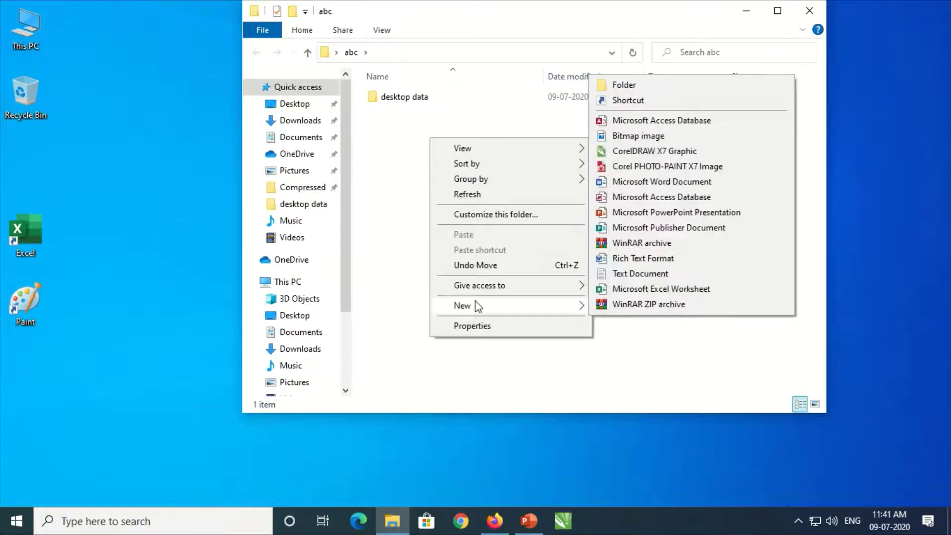
pyautogui.click(647, 88)
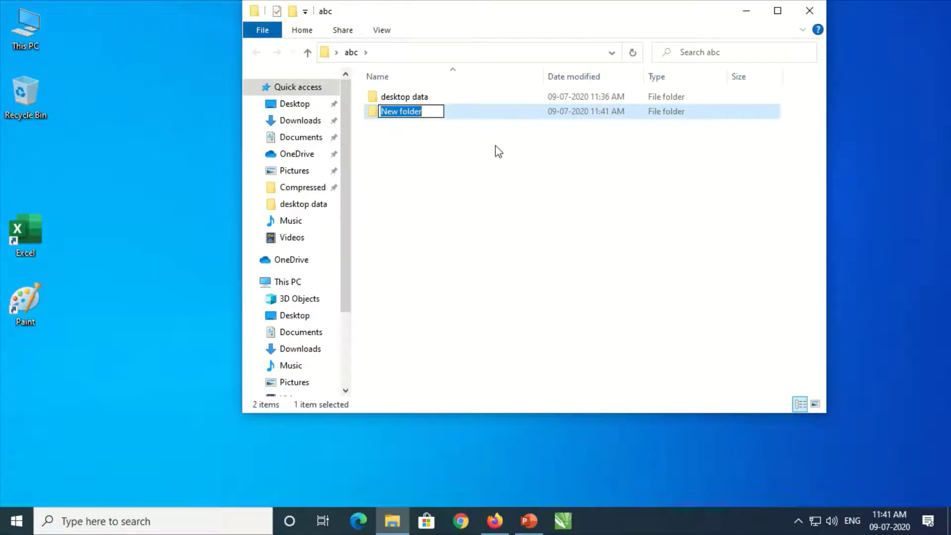
pyautogui.write('bdc')
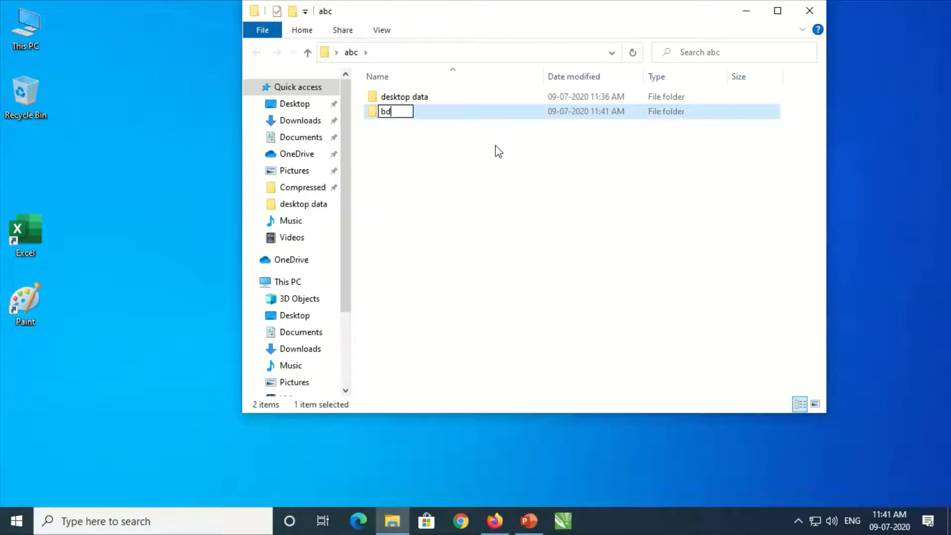
pyautogui.click(480, 163)
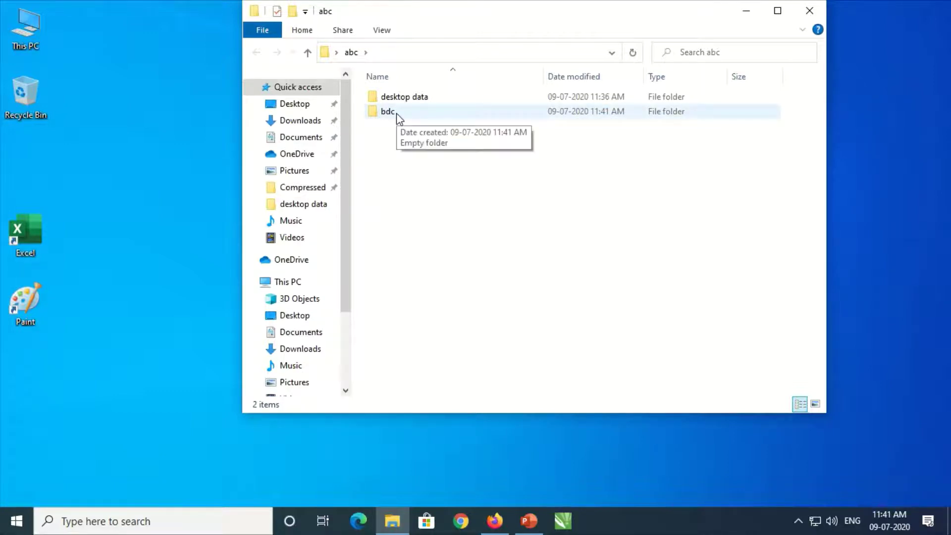
pyautogui.click(809, 15)
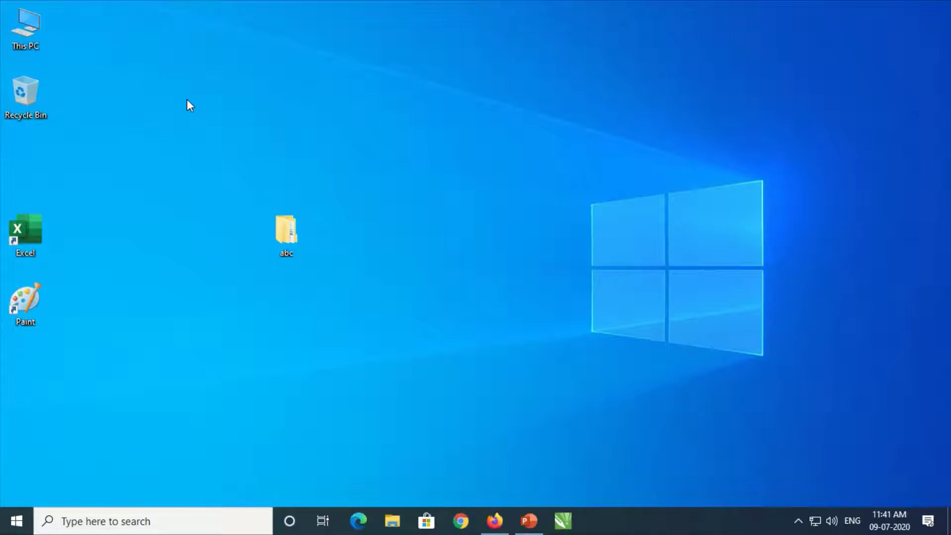
# Open This PC in a maximized window and examine the listed drives and their storage space
pyautogui.doubleClick(31, 46)
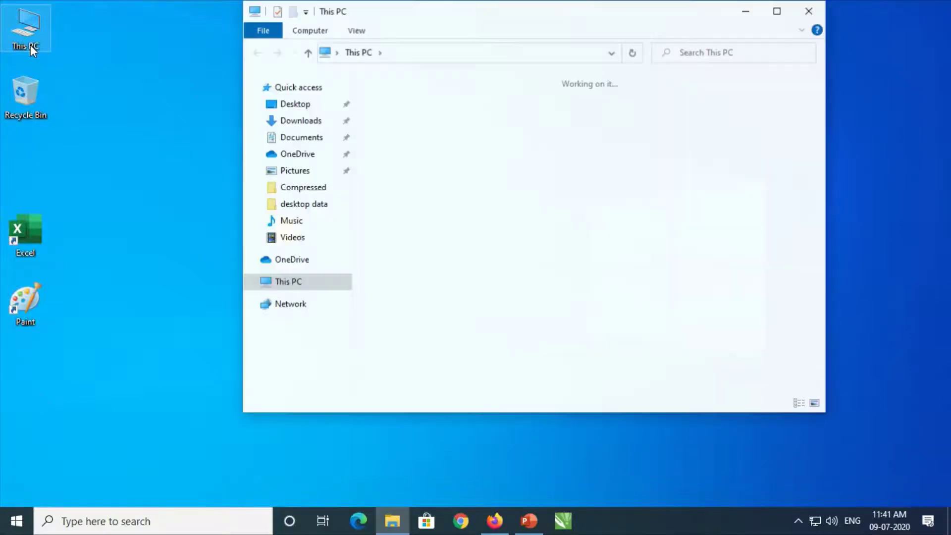
pyautogui.click(781, 15)
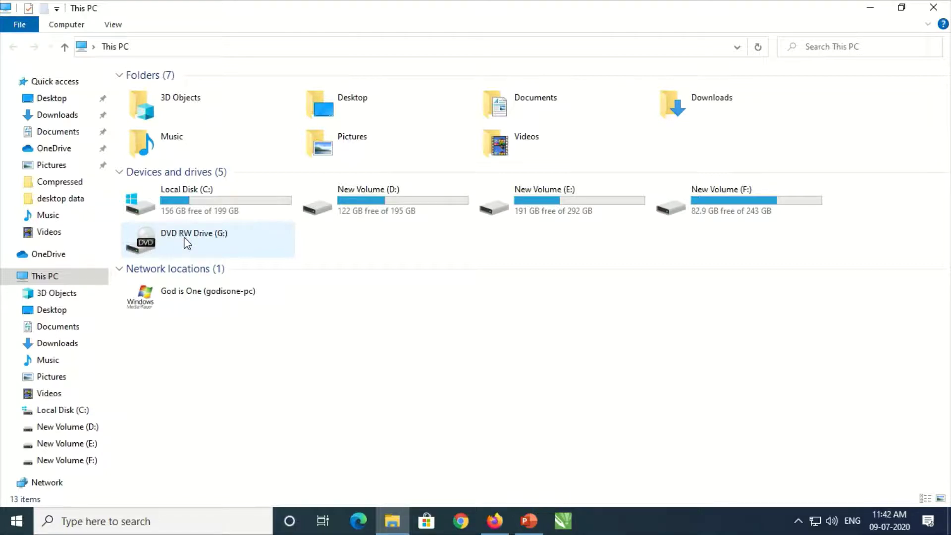
pyautogui.moveTo(198, 211)
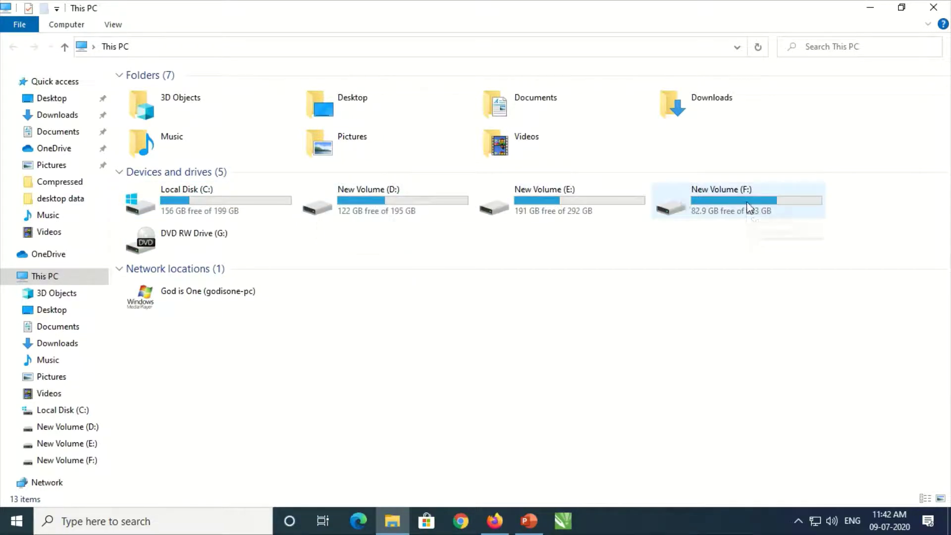
pyautogui.moveTo(749, 207)
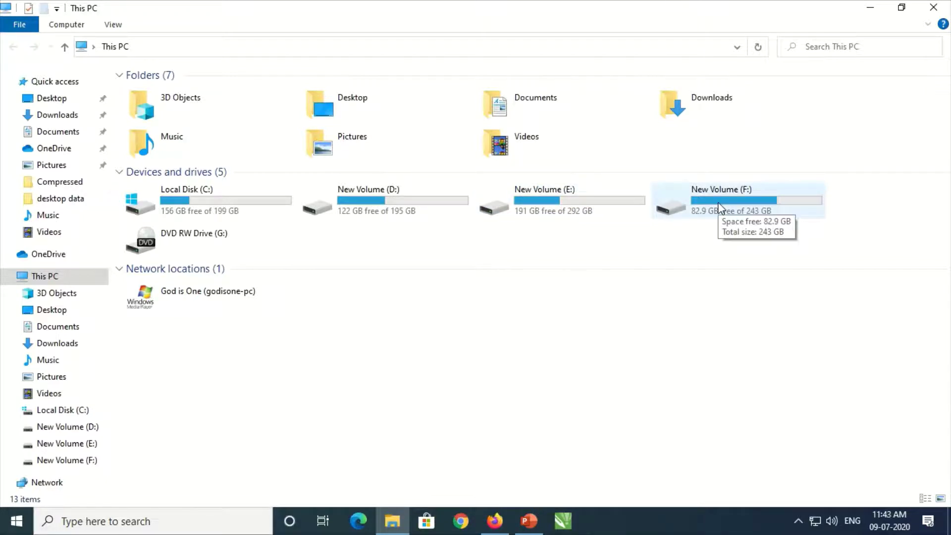
# Create a folder named abc in the root of New Volume (D:)
pyautogui.doubleClick(369, 196)
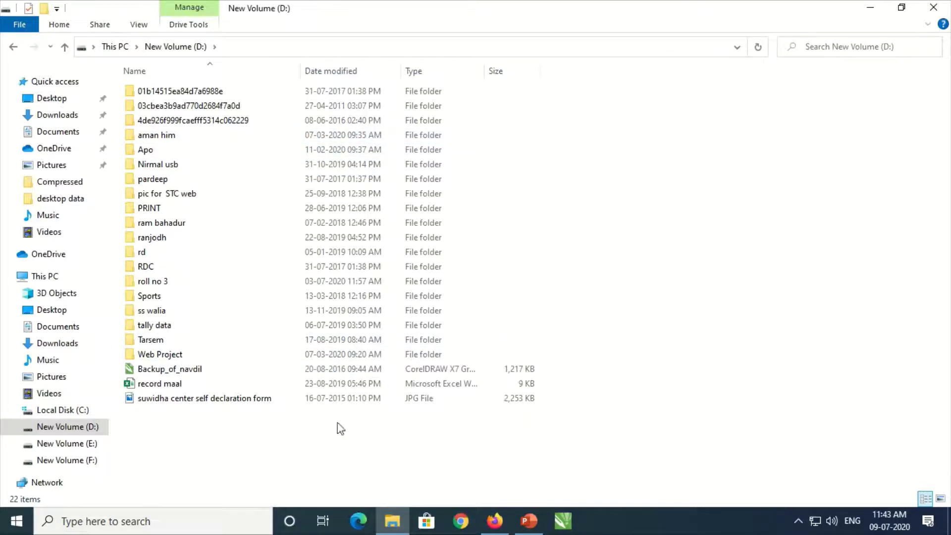
pyautogui.rightClick(629, 174)
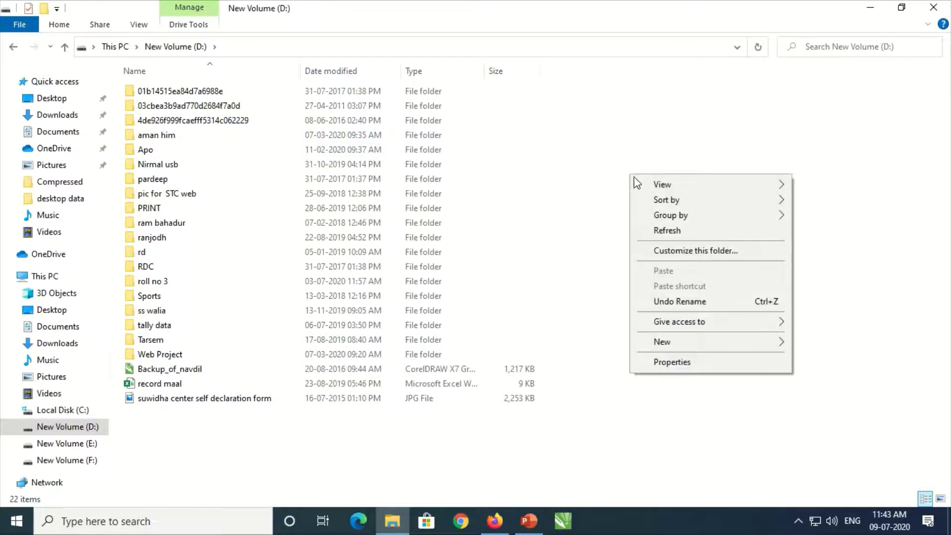
pyautogui.moveTo(680, 338)
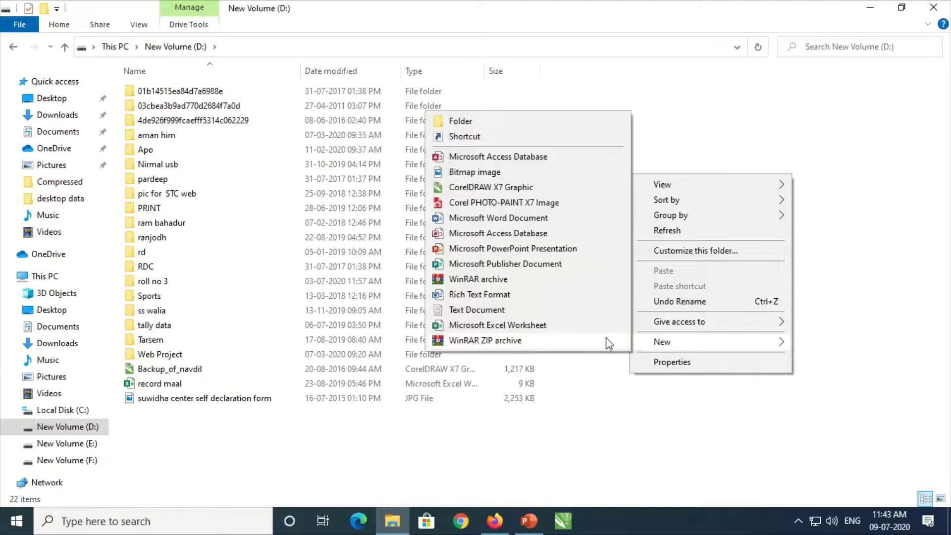
pyautogui.click(461, 121)
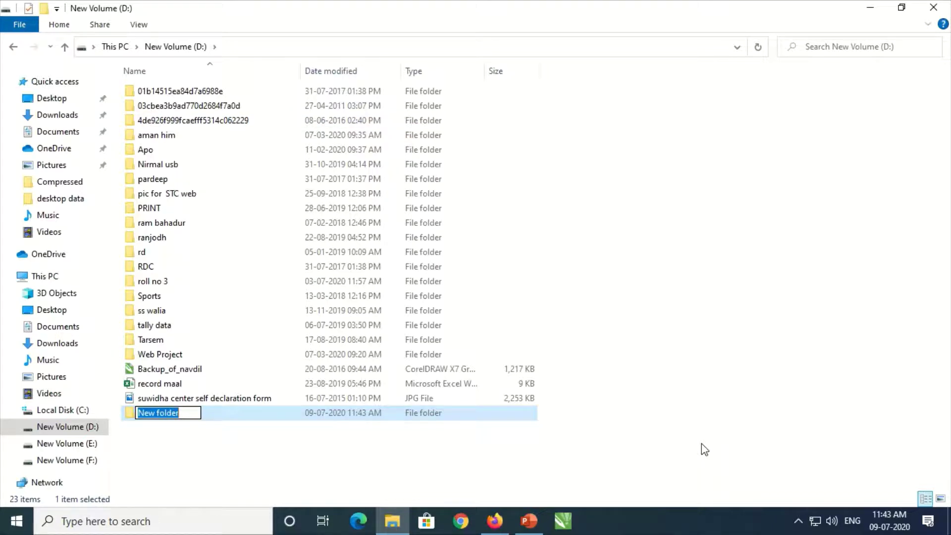
pyautogui.write('abc')
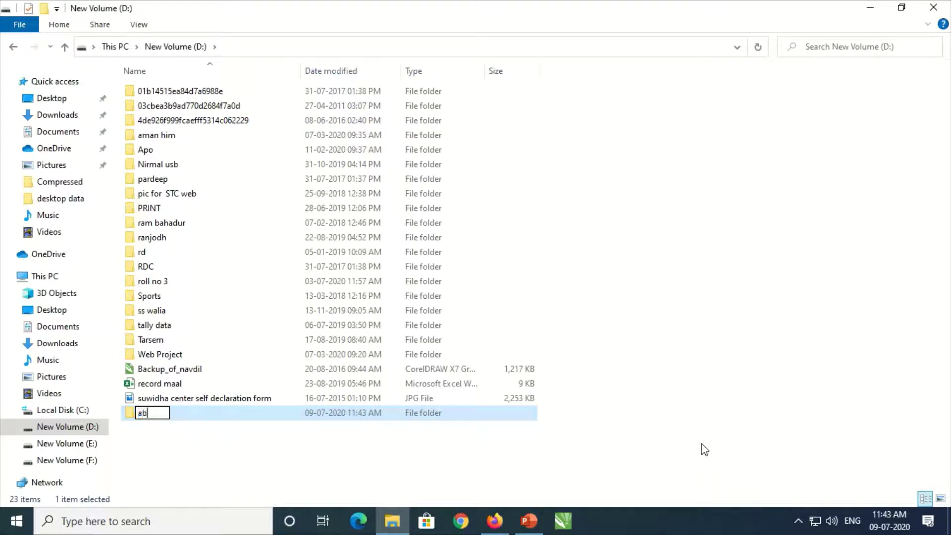
pyautogui.click(695, 264)
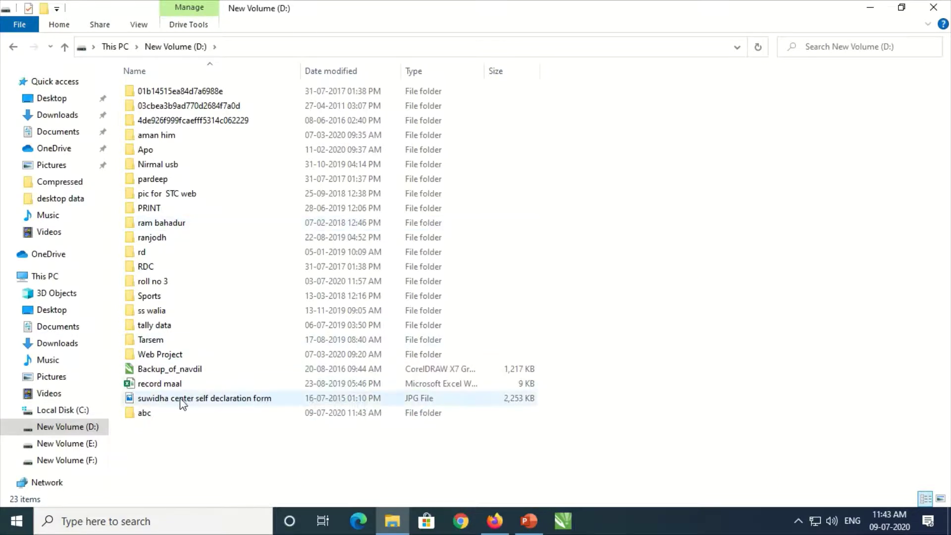
# Move the suwidha center self declaration form image into the abc folder on drive D and check it there
pyautogui.moveTo(154, 402); pyautogui.dragTo(148, 417)
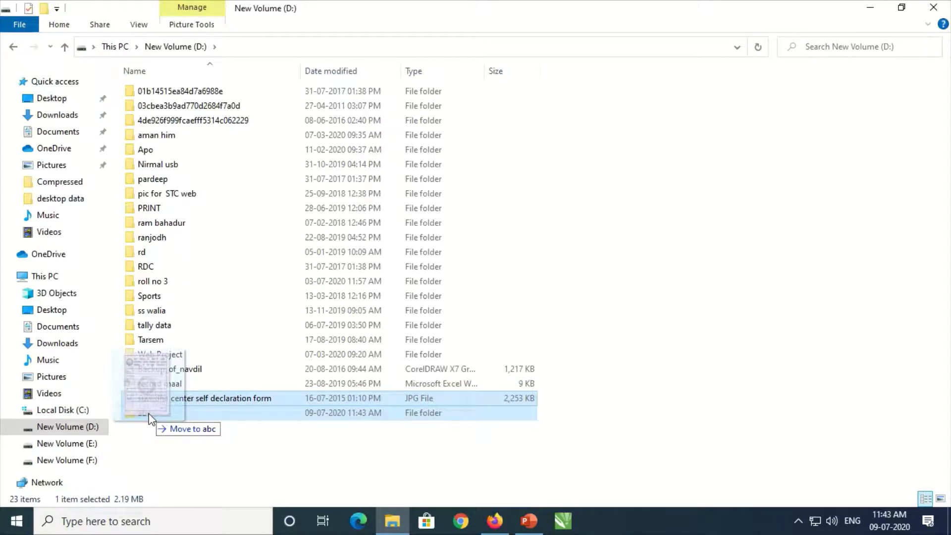
pyautogui.moveTo(149, 414)
pyautogui.mouseDown()
pyautogui.moveTo(184, 402)
pyautogui.moveTo(151, 415)
pyautogui.mouseUp()
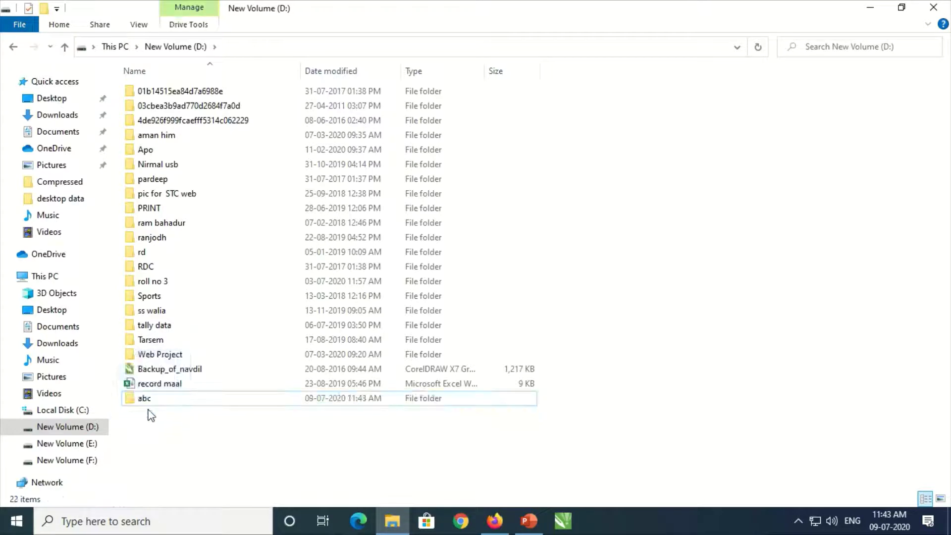
pyautogui.doubleClick(144, 402)
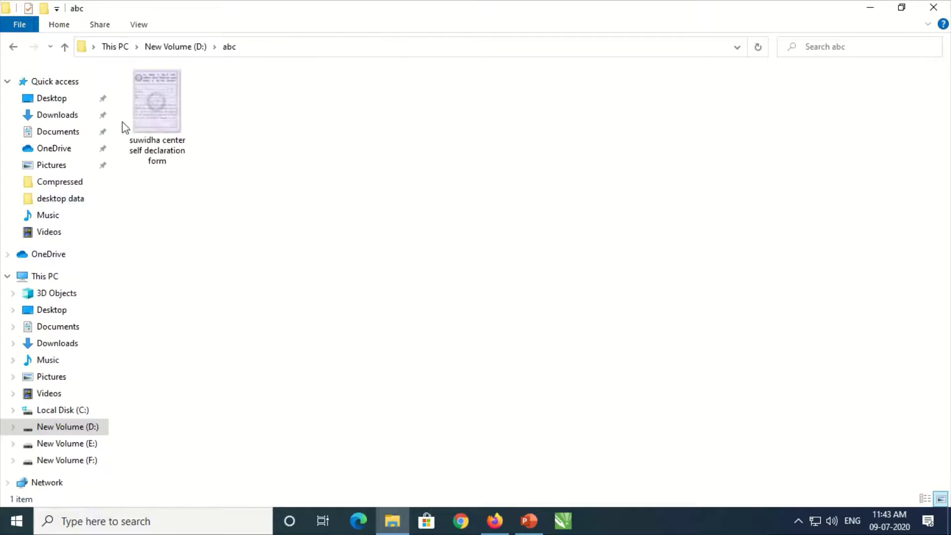
pyautogui.click(66, 49)
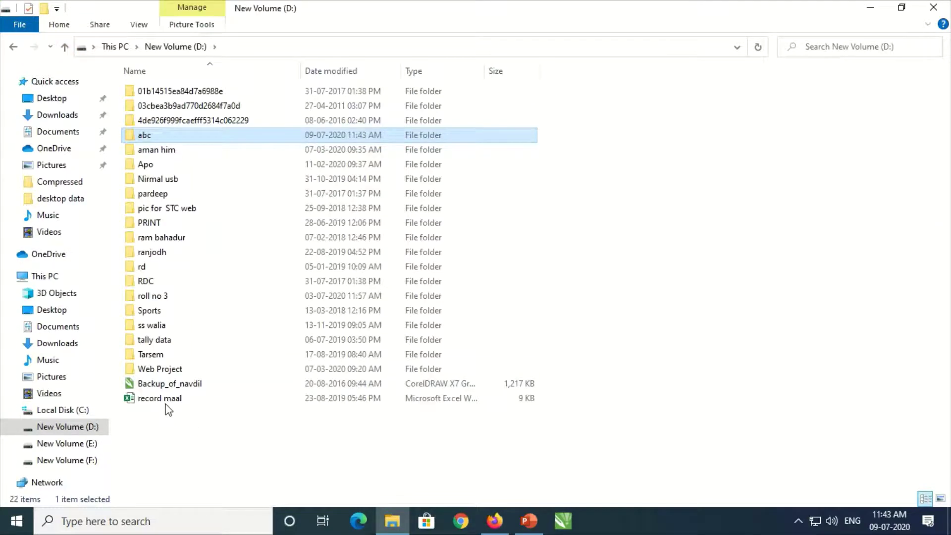
# Rename the abc folder on New Volume (D:) to pqr
pyautogui.moveTo(170, 140)
pyautogui.rightClick(153, 139)
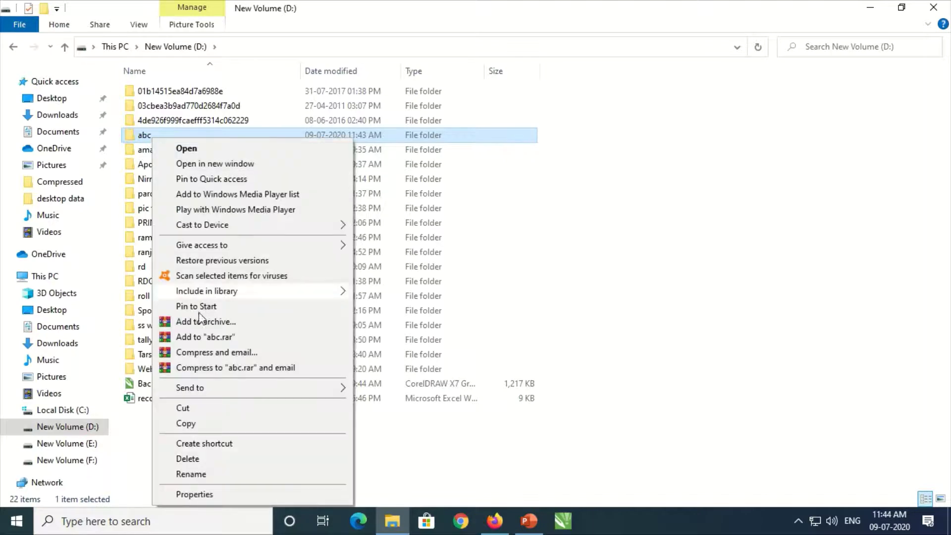
pyautogui.click(196, 474)
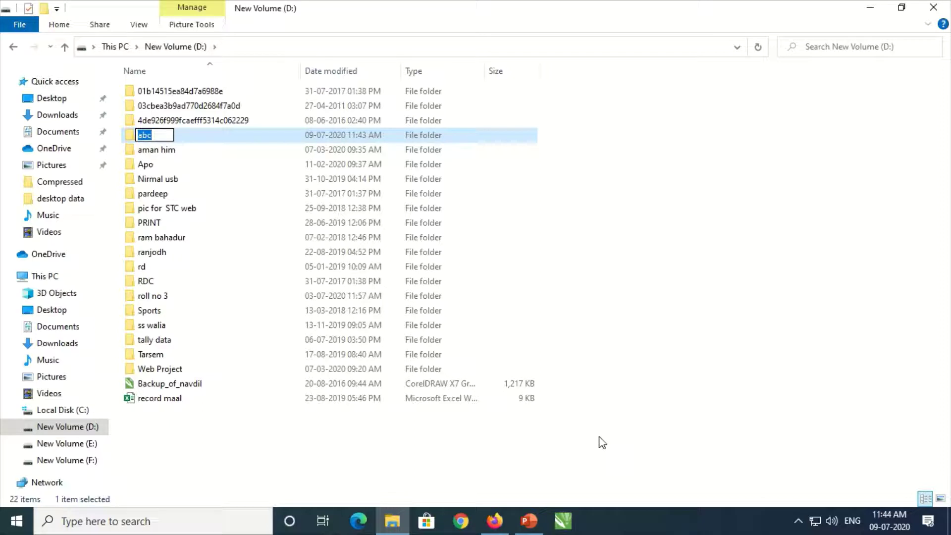
pyautogui.write('pqr')
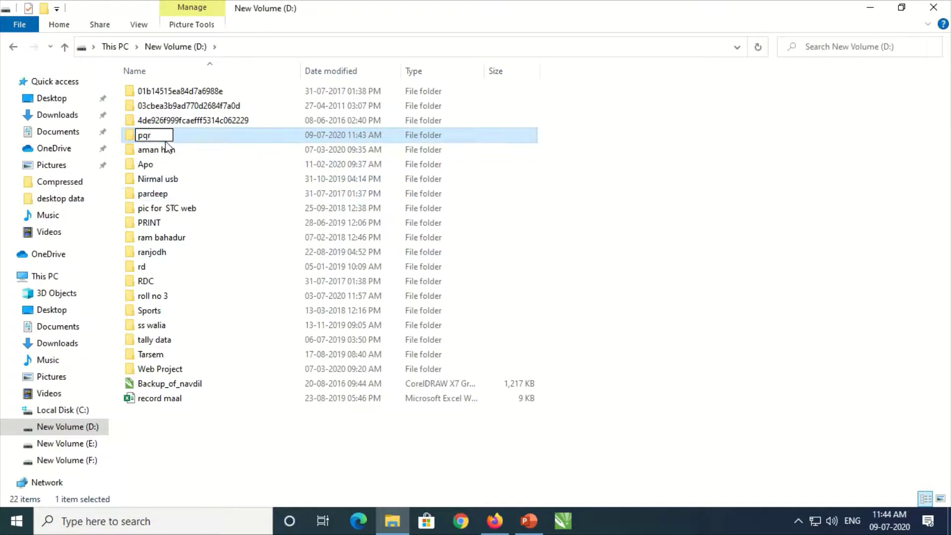
pyautogui.click(750, 186)
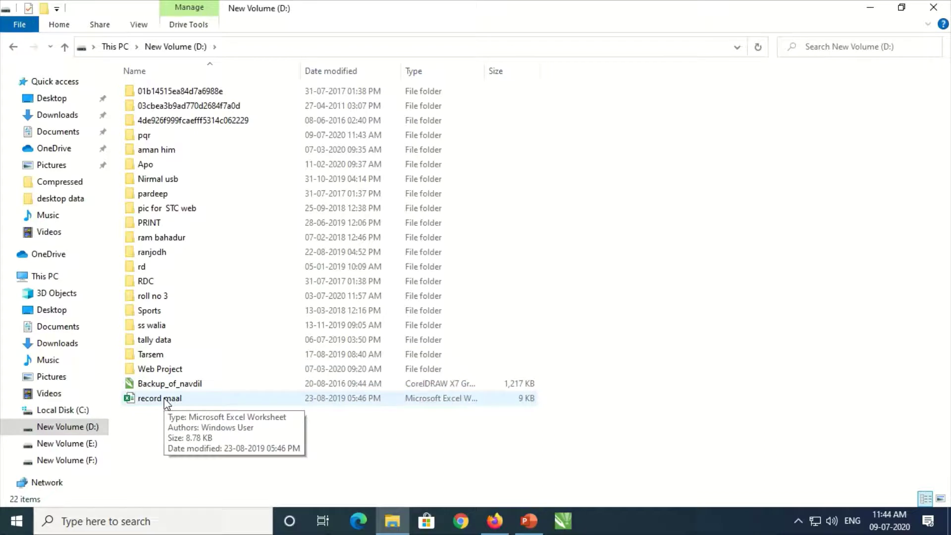
# Delete the pqr folder from New Volume (D:) to the Recycle Bin and close the drive window
pyautogui.rightClick(144, 140)
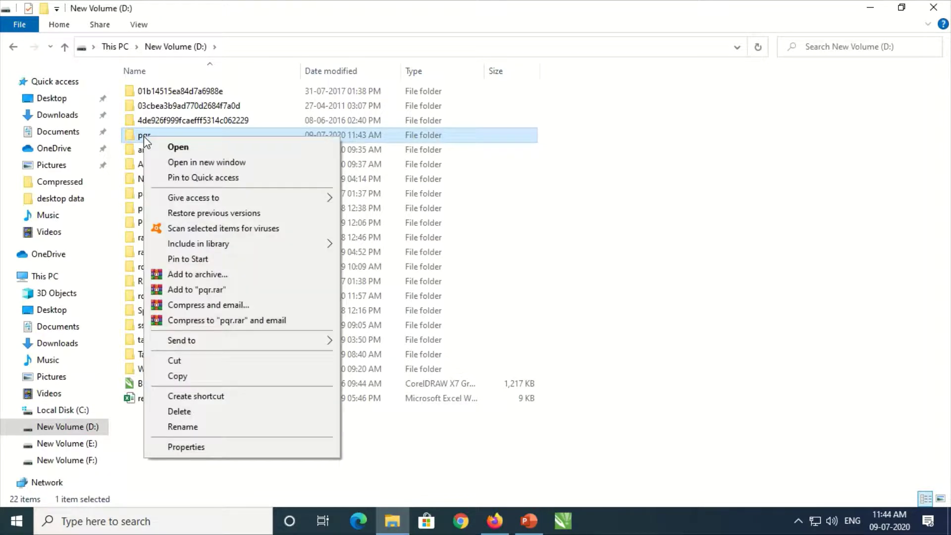
pyautogui.click(177, 413)
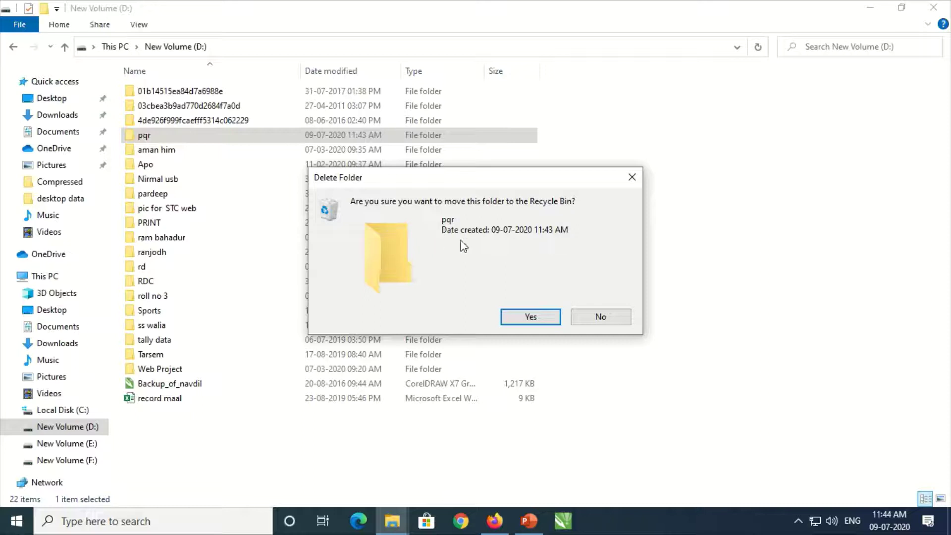
pyautogui.click(531, 317)
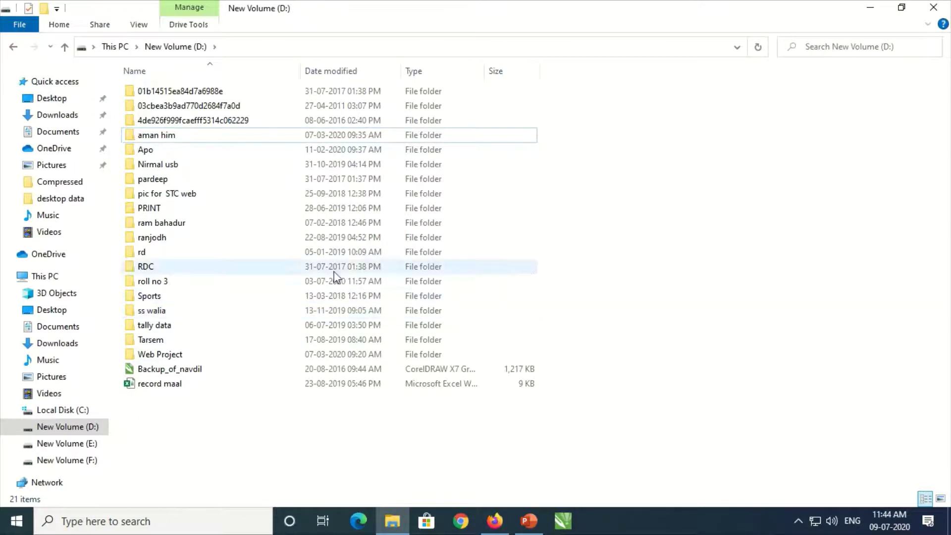
pyautogui.click(933, 9)
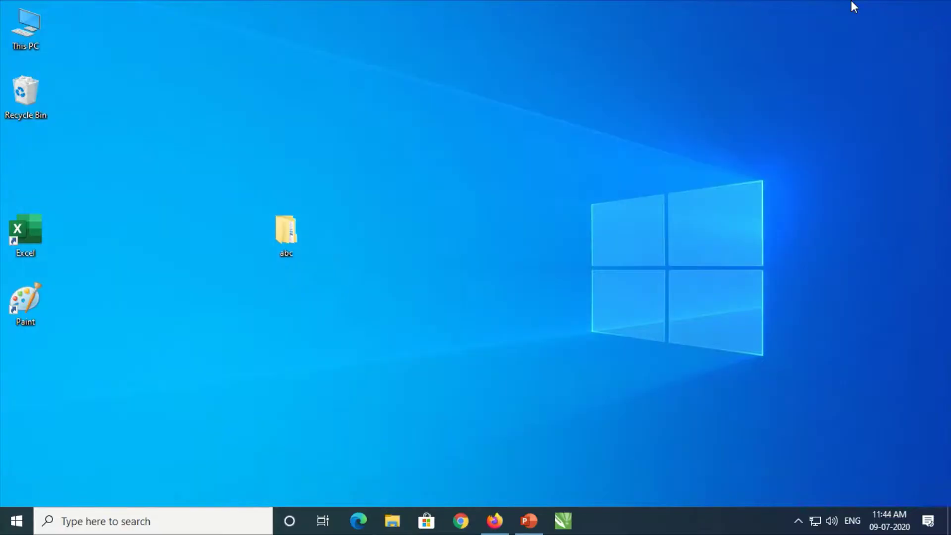
# Open the Recycle Bin, examine the restore and delete options for the pqr folder, and close the window
pyautogui.doubleClick(22, 96)
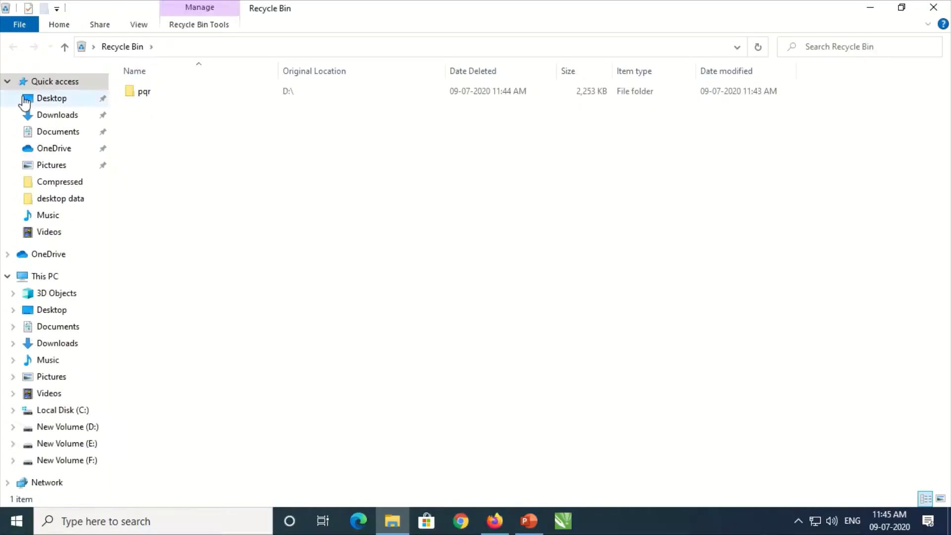
pyautogui.moveTo(152, 101)
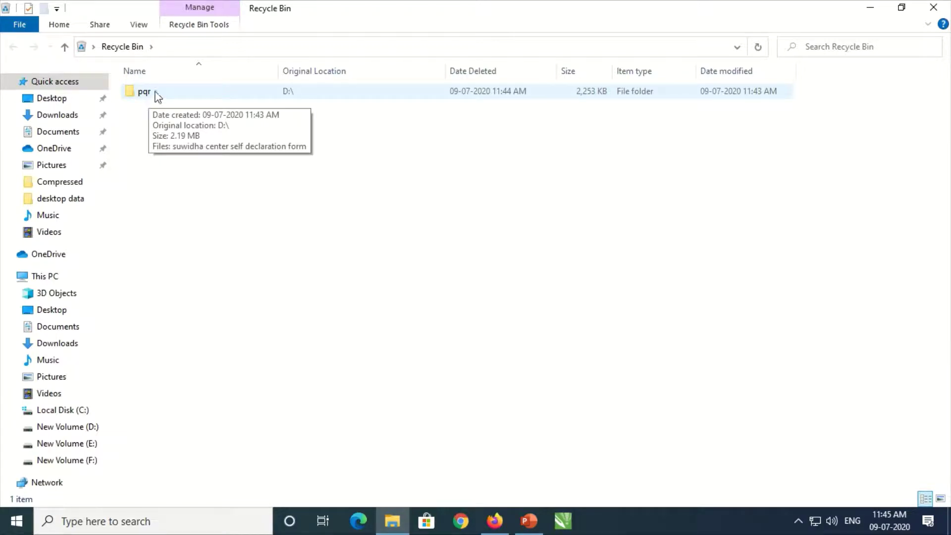
pyautogui.click(157, 95)
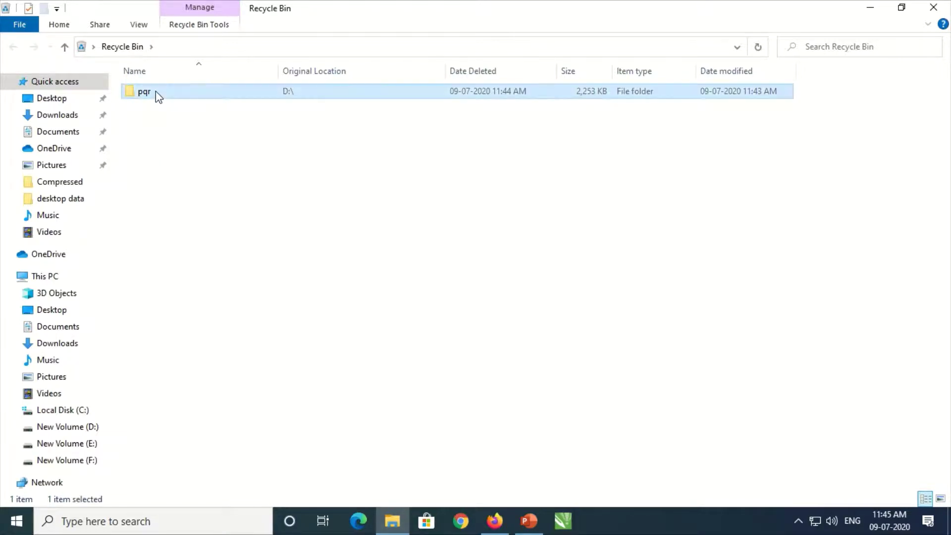
pyautogui.rightClick(157, 95)
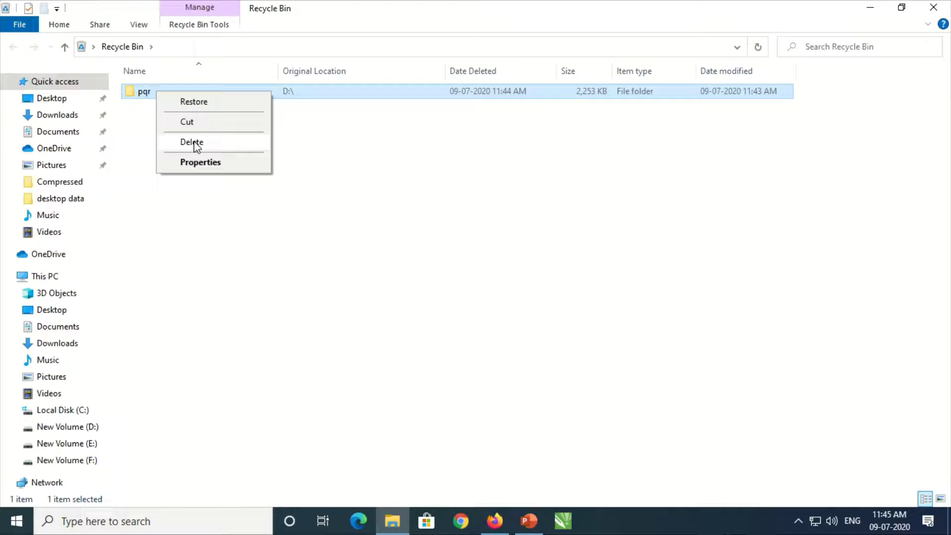
pyautogui.click(395, 168)
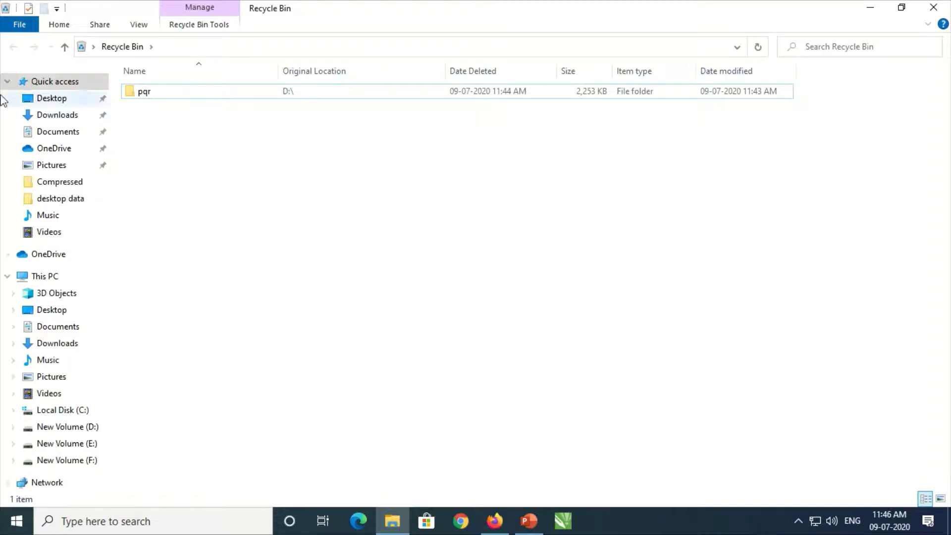
pyautogui.click(948, 10)
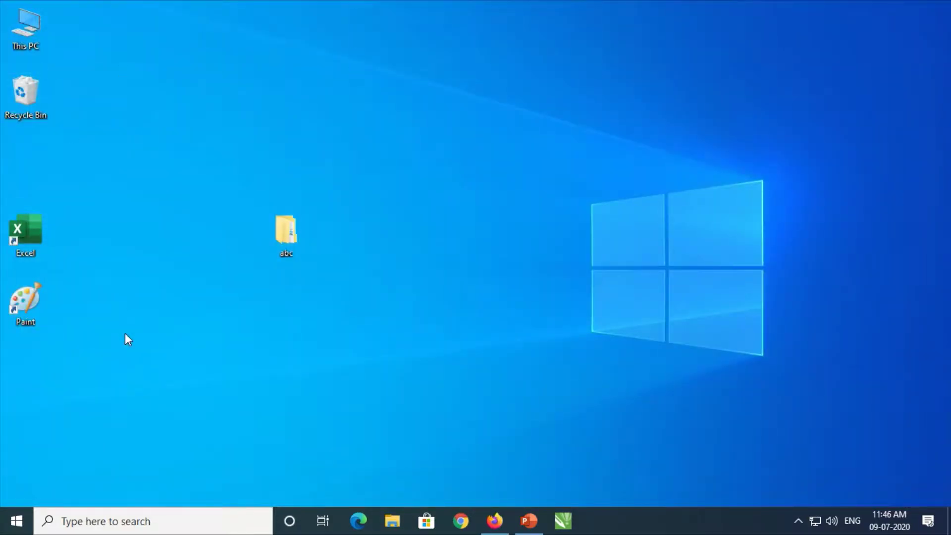
# Examine the commands available for the desktop's Recycle Bin and check the contents of the abc folder
pyautogui.rightClick(289, 245)
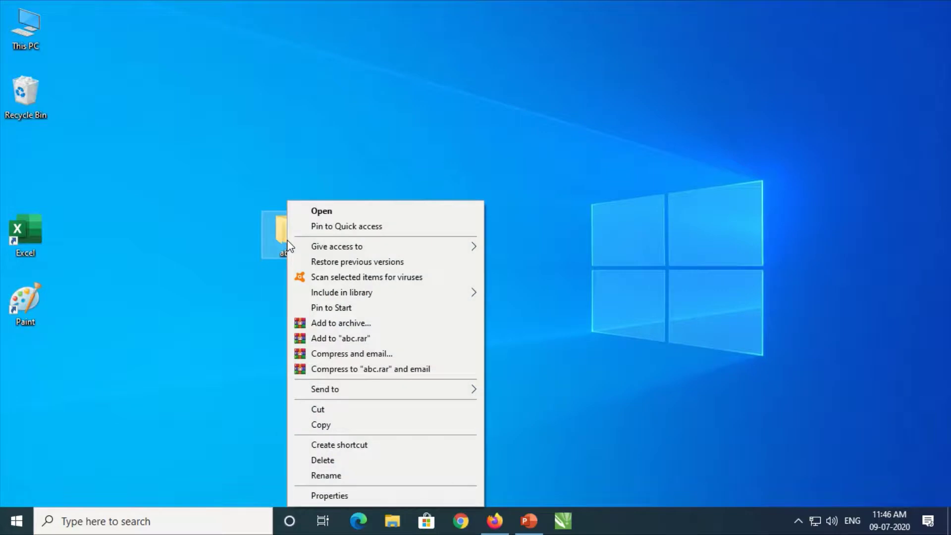
pyautogui.click(194, 182)
pyautogui.rightClick(28, 104)
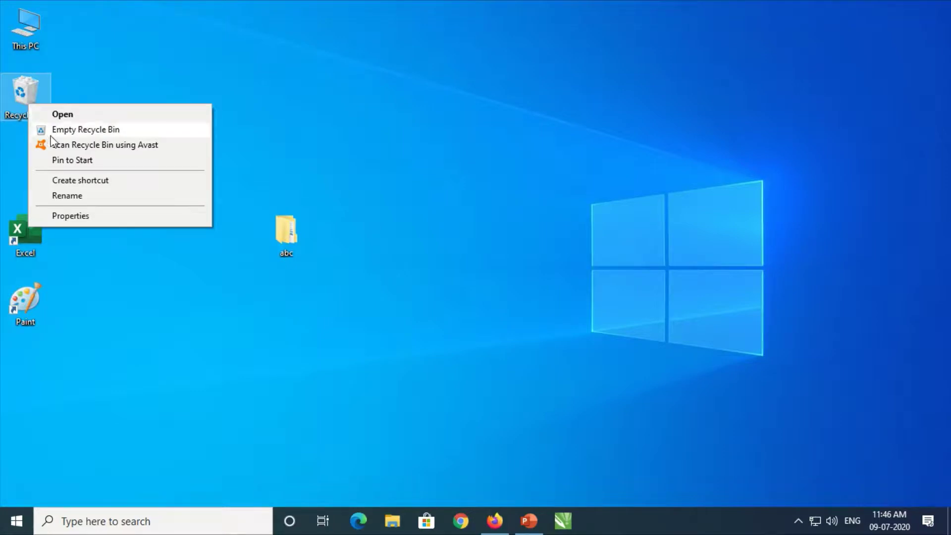
pyautogui.click(276, 95)
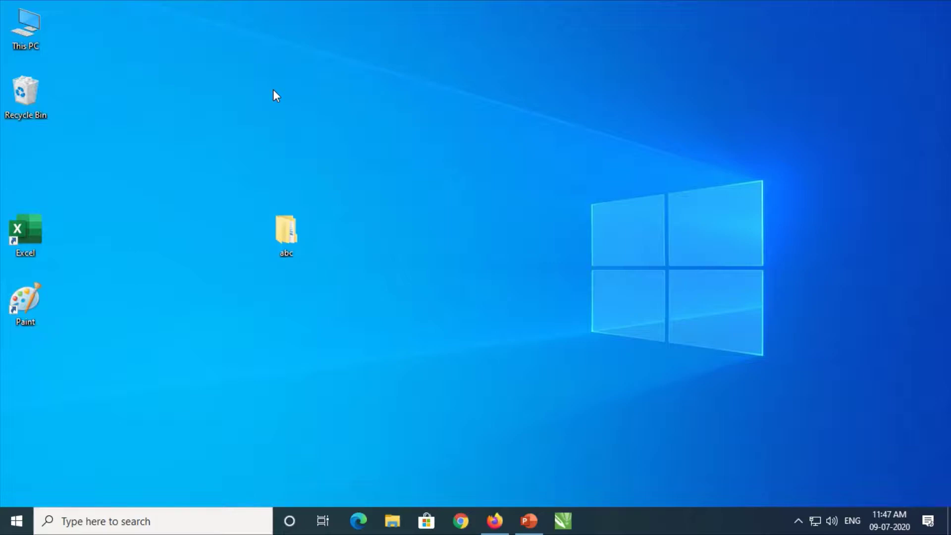
pyautogui.doubleClick(291, 231)
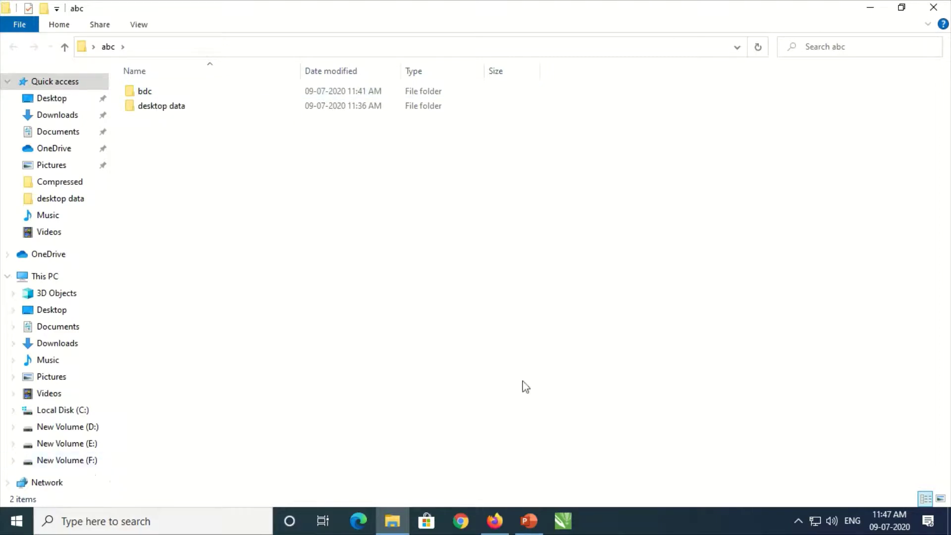
pyautogui.click(934, 8)
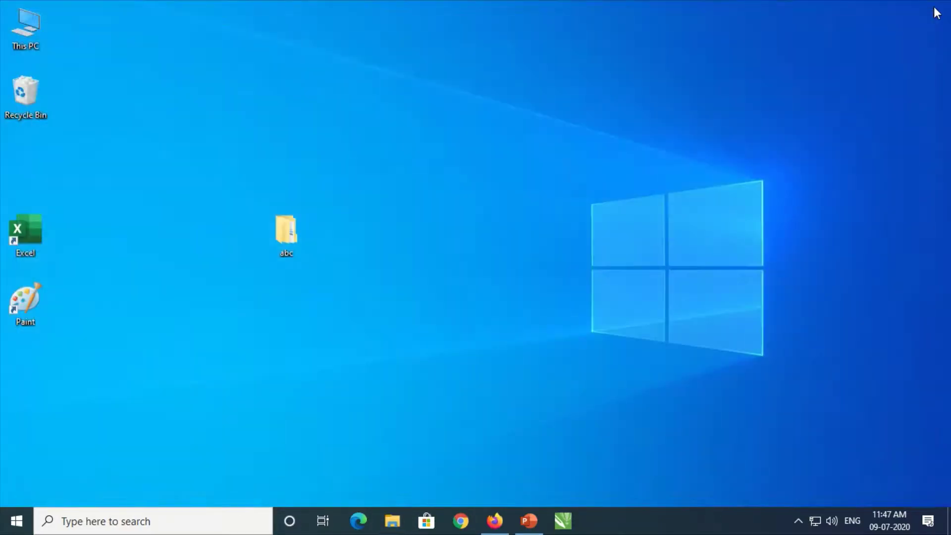
# Search for and open Paint, and brush a freehand black outline in the upper-left area of the canvas
pyautogui.click(143, 522)
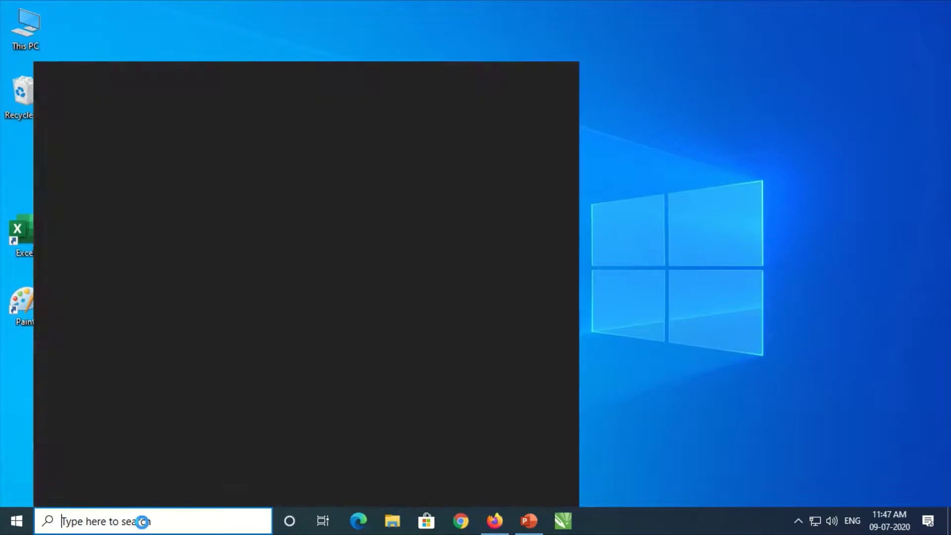
pyautogui.write('paint')
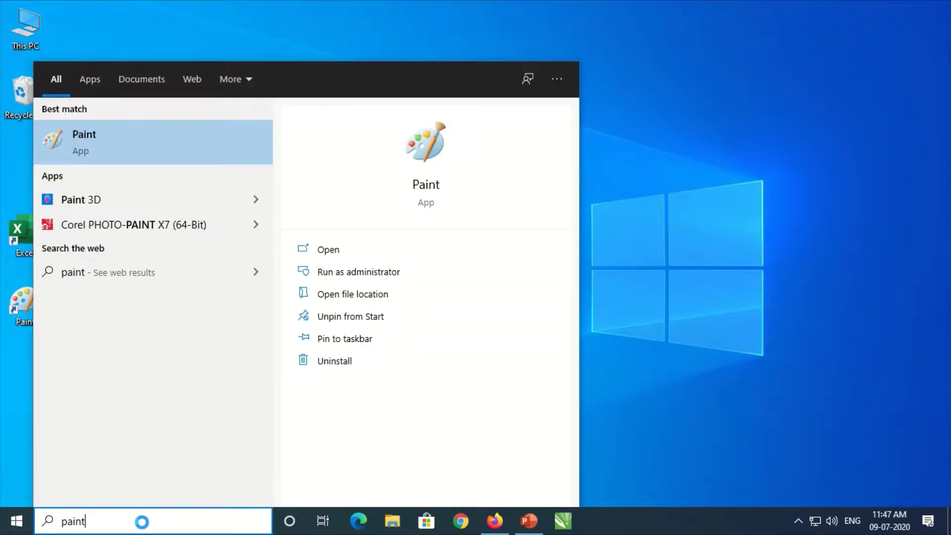
pyautogui.press('Escape')
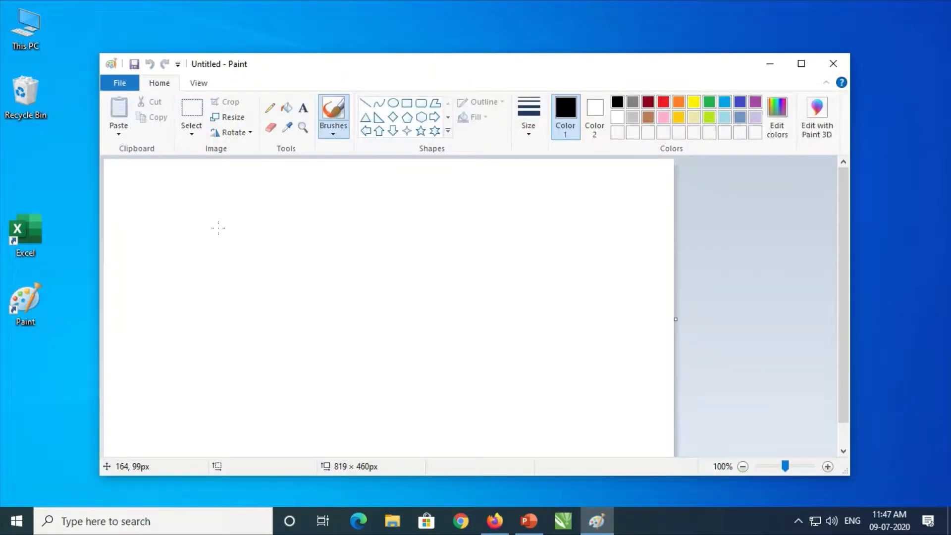
pyautogui.moveTo(202, 202)
pyautogui.mouseDown()
pyautogui.moveTo(206, 271)
pyautogui.moveTo(230, 277)
pyautogui.moveTo(261, 276)
pyautogui.moveTo(295, 217)
pyautogui.moveTo(239, 184)
pyautogui.moveTo(218, 217)
pyautogui.moveTo(179, 230)
pyautogui.mouseUp()
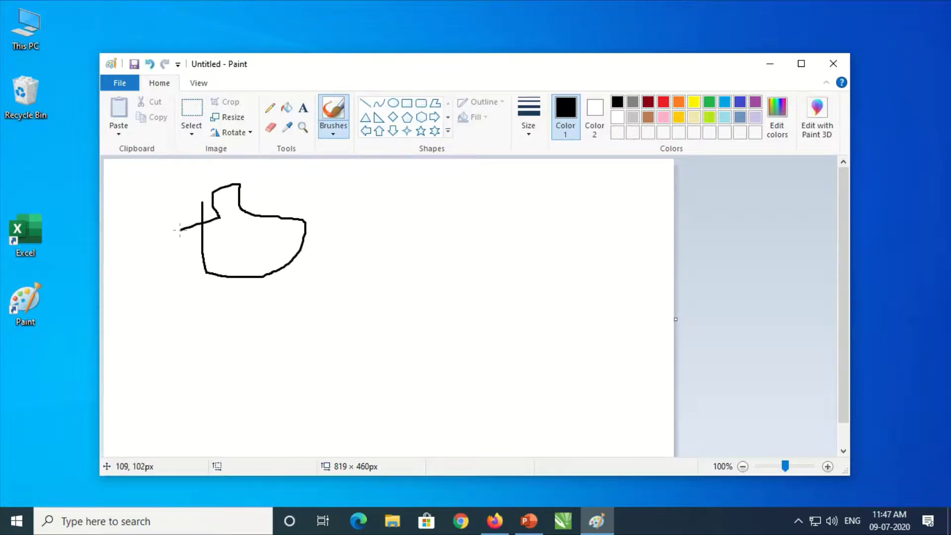
# Save the drawing as a PNG named dr in the bdc subfolder of the desktop's abc folder
pyautogui.hotkey('ctrl', 's')
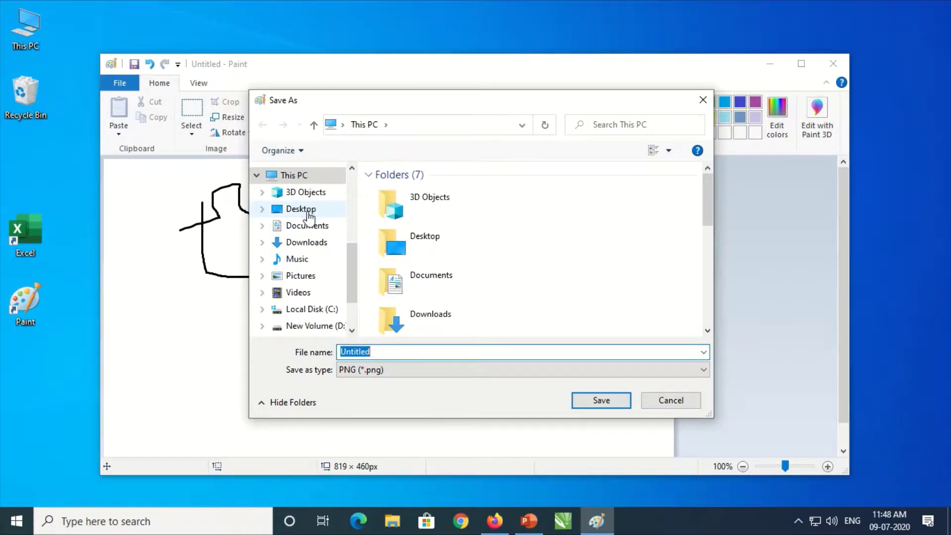
pyautogui.moveTo(347, 284); pyautogui.dragTo(348, 311)
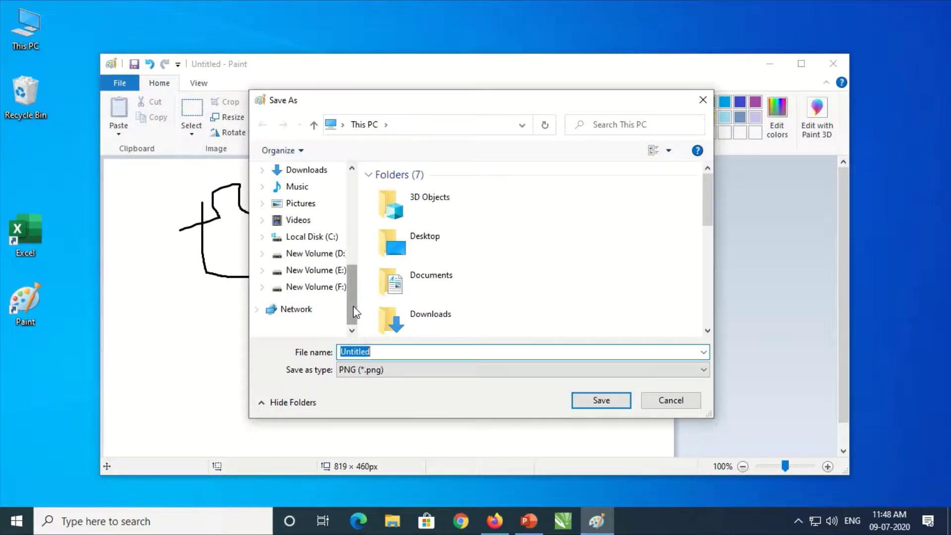
pyautogui.moveTo(355, 311); pyautogui.dragTo(356, 282)
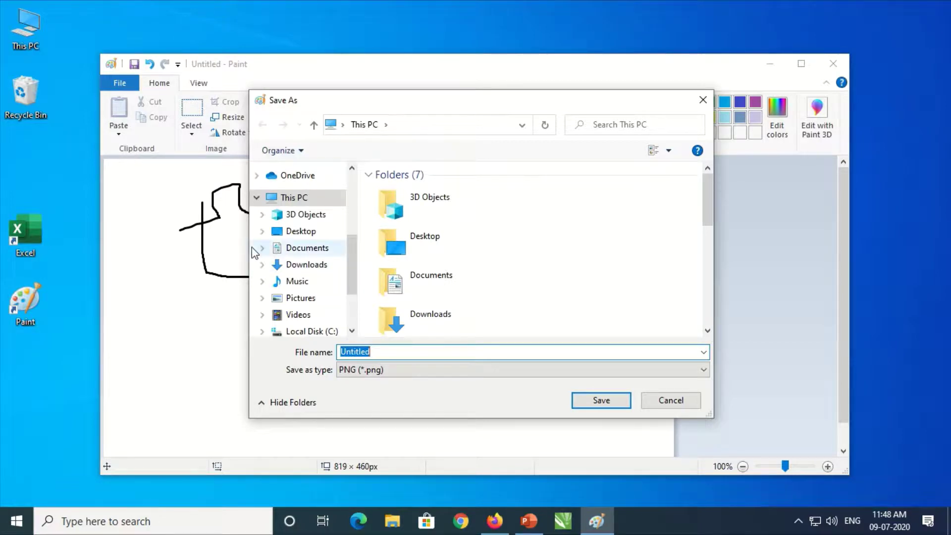
pyautogui.click(300, 235)
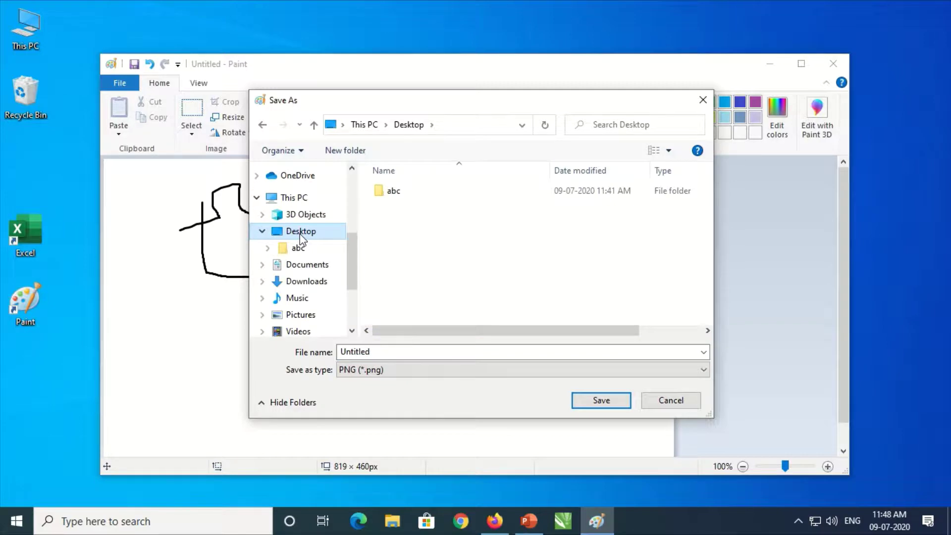
pyautogui.doubleClick(395, 193)
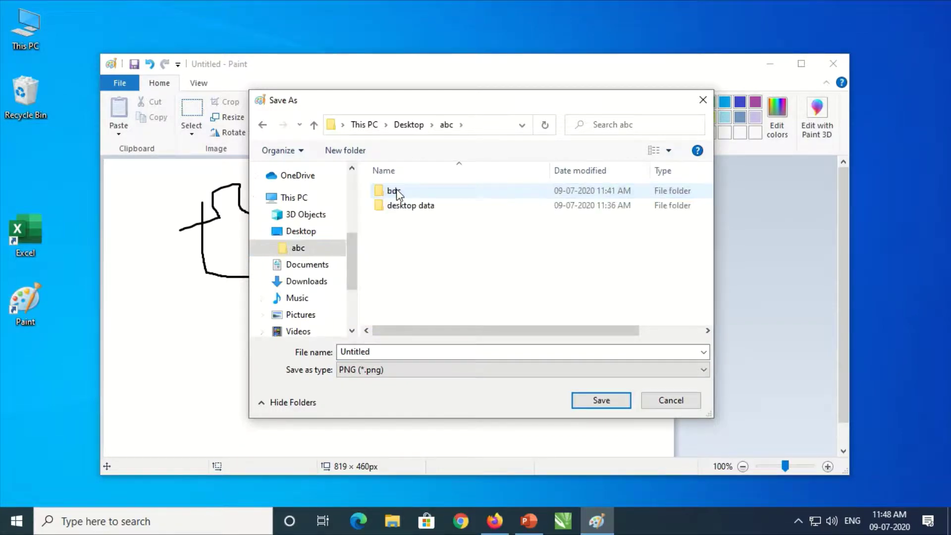
pyautogui.moveTo(397, 209)
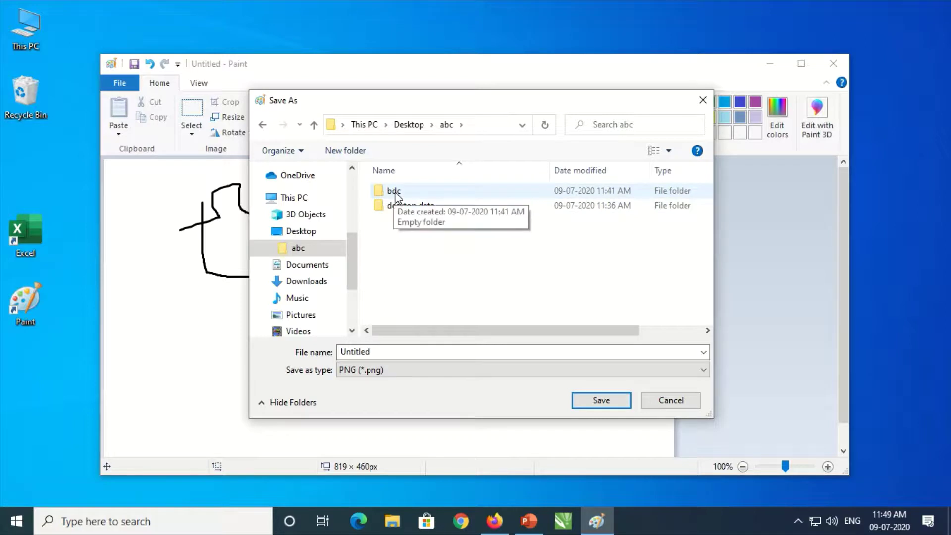
pyautogui.doubleClick(394, 193)
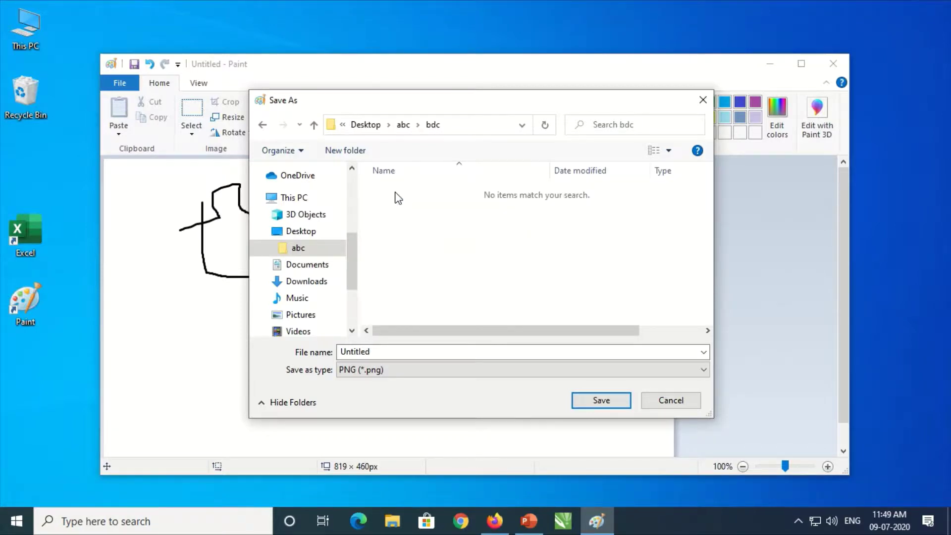
pyautogui.doubleClick(382, 351)
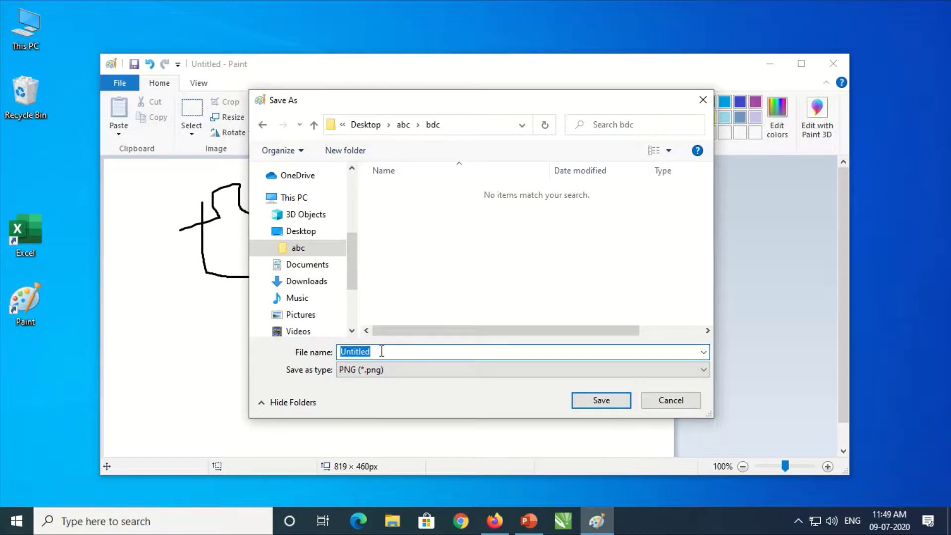
pyautogui.write('dr')
pyautogui.click(597, 402)
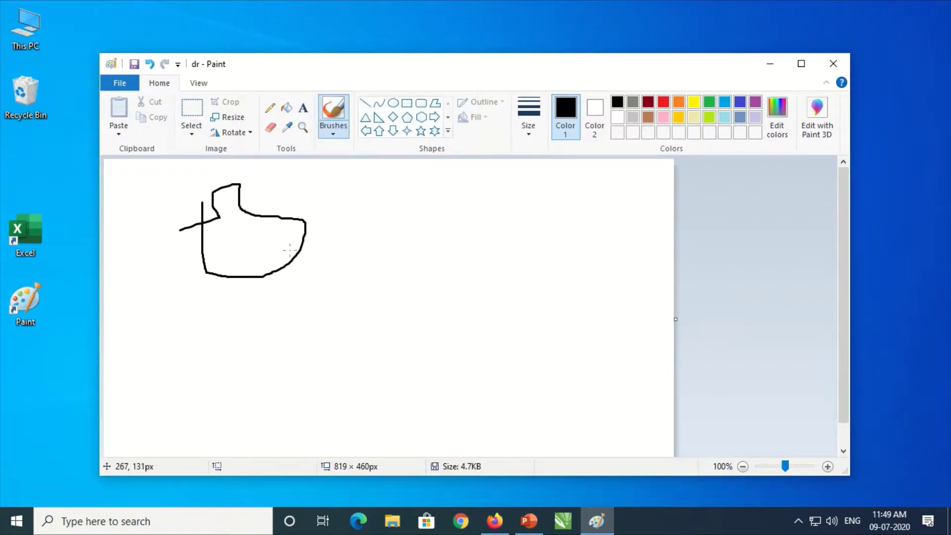
# Close Paint and open the bdc subfolder inside the desktop's abc folder to check the saved dr image
pyautogui.click(841, 73)
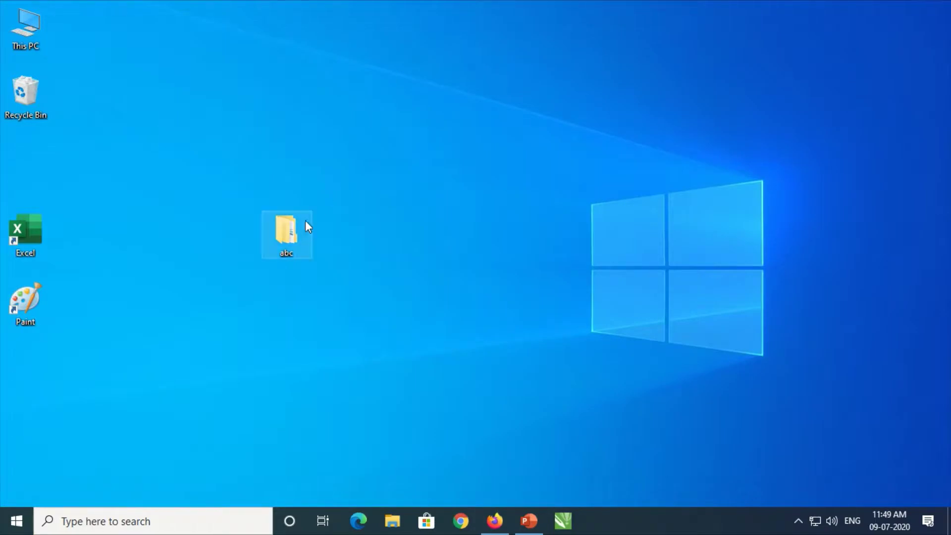
pyautogui.doubleClick(284, 242)
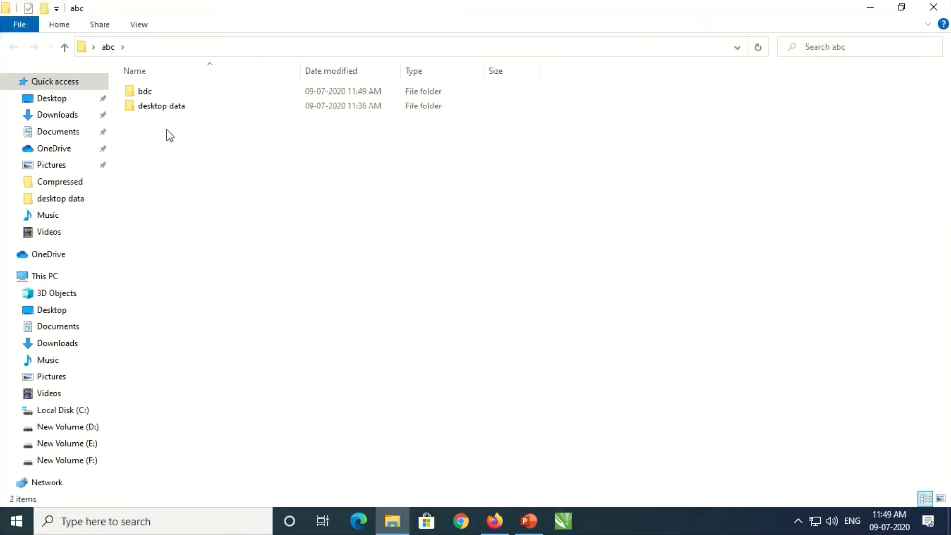
pyautogui.doubleClick(145, 92)
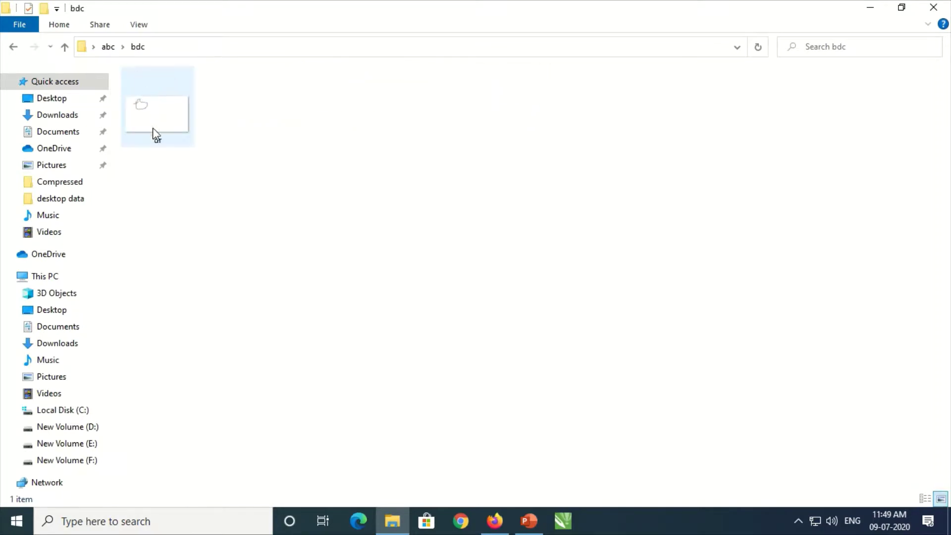
# Close the bdc folder window and check the computer's power options without choosing any of them
pyautogui.moveTo(140, 115)
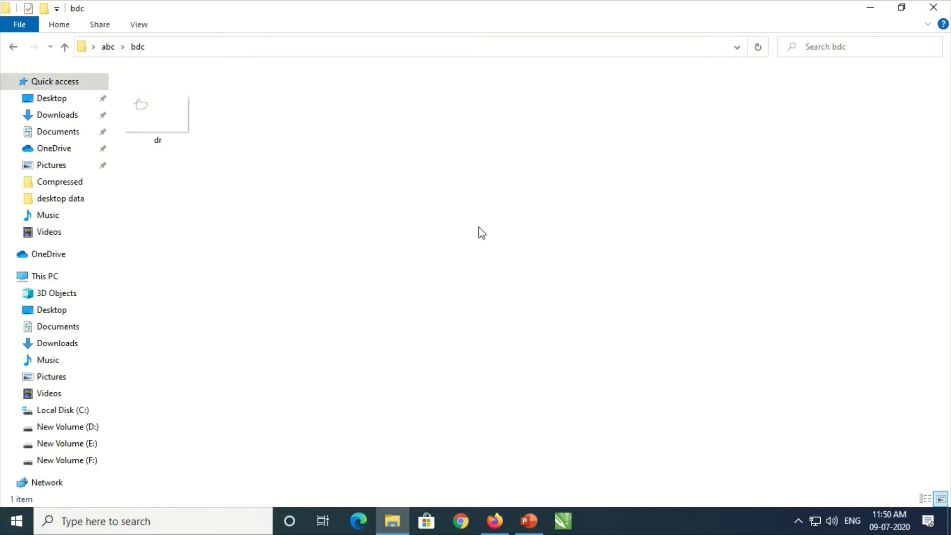
pyautogui.click(934, 8)
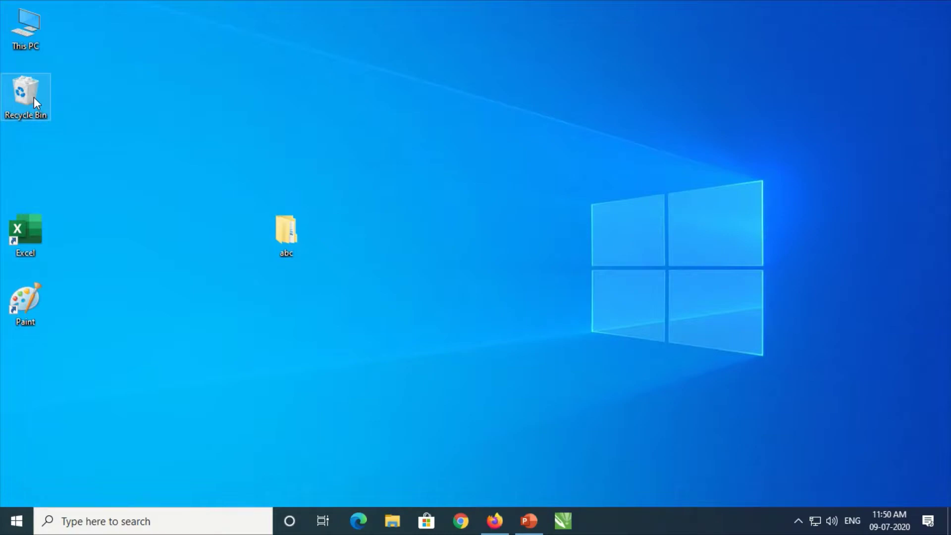
pyautogui.click(18, 528)
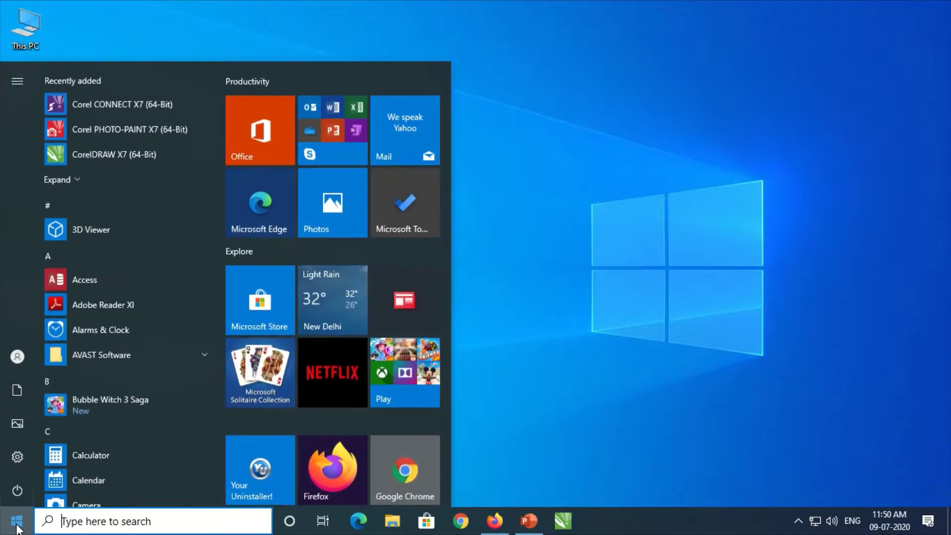
pyautogui.moveTo(20, 489)
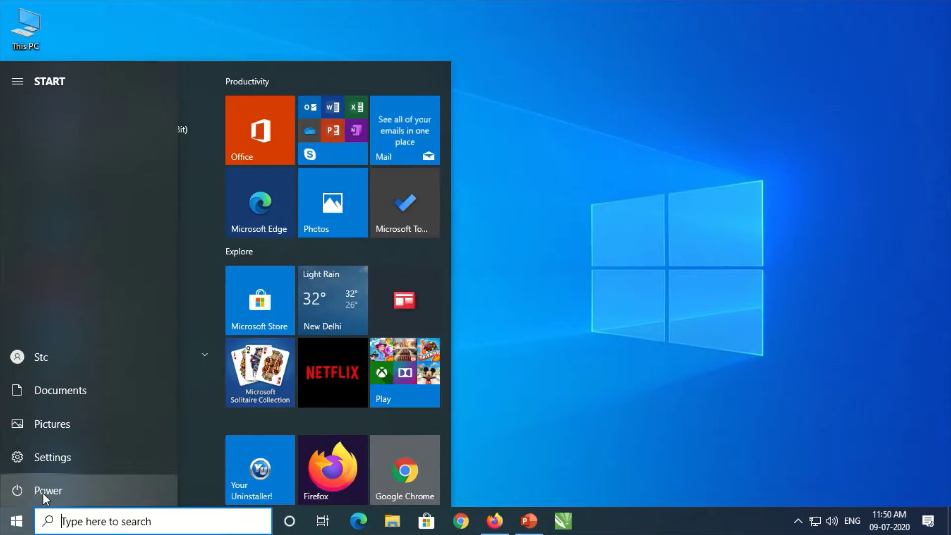
pyautogui.click(43, 492)
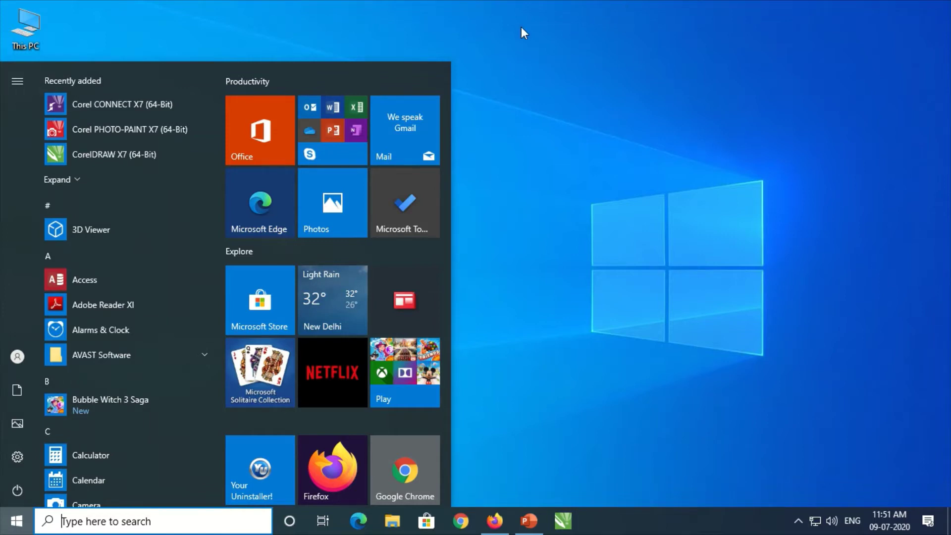
pyautogui.click(503, 56)
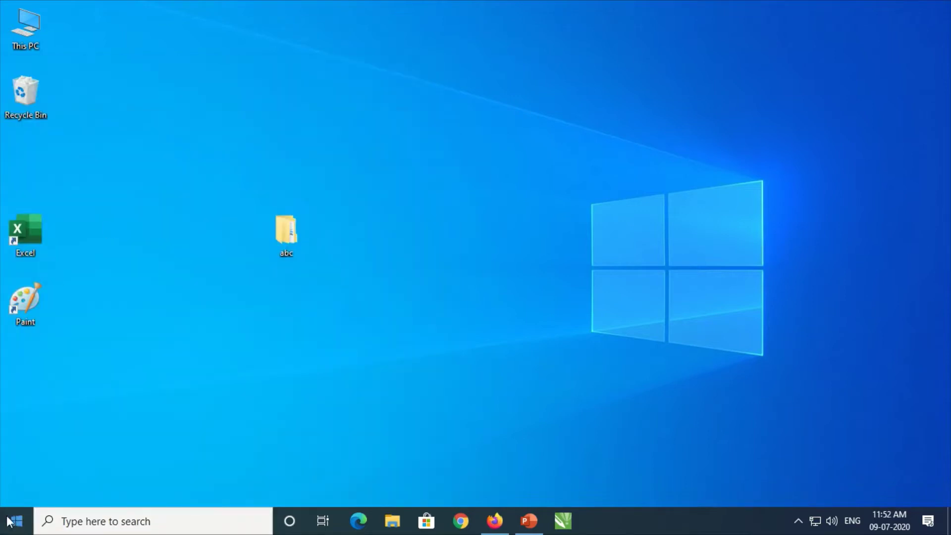
# Open Paint and load the dr drawing from its recent pictures
pyautogui.doubleClick(29, 302)
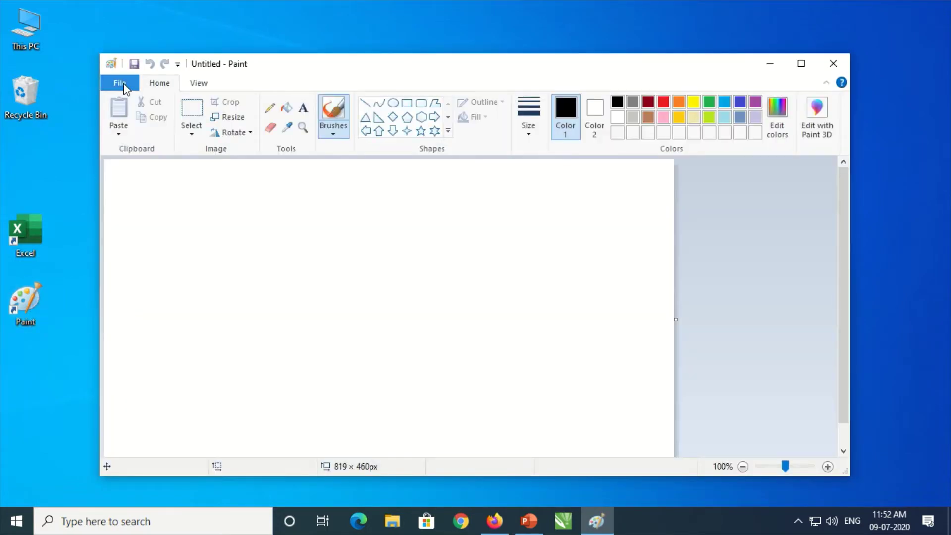
pyautogui.click(125, 87)
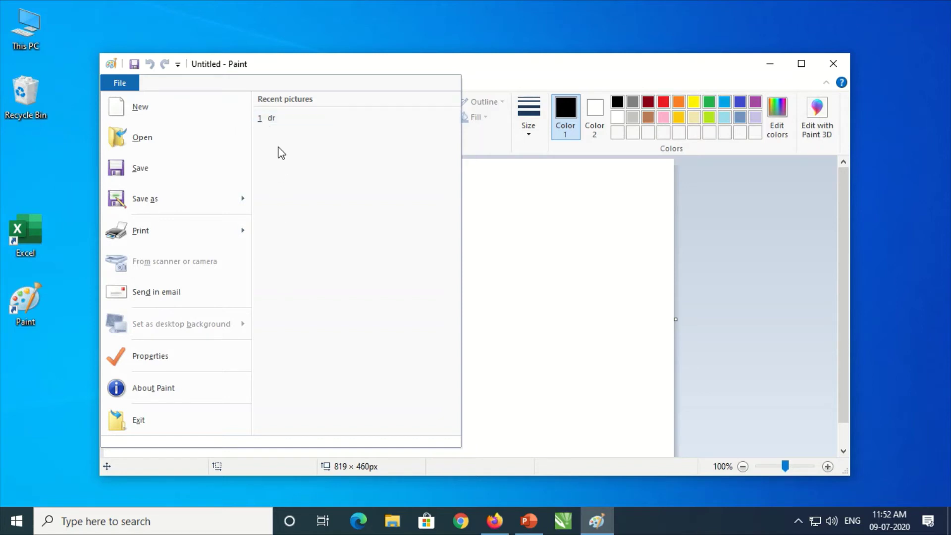
pyautogui.click(276, 122)
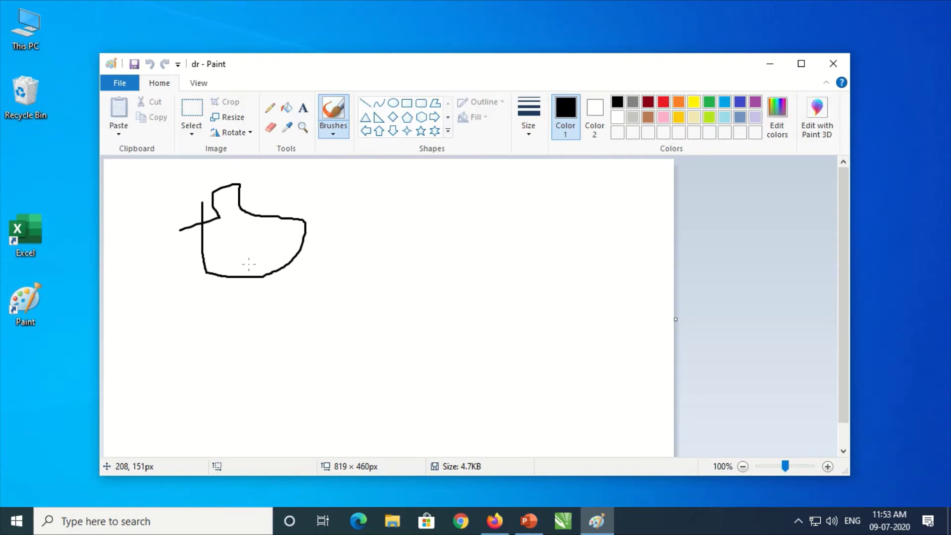
# Check Paint's file commands and recent pictures while dr is open, and close Paint
pyautogui.click(130, 84)
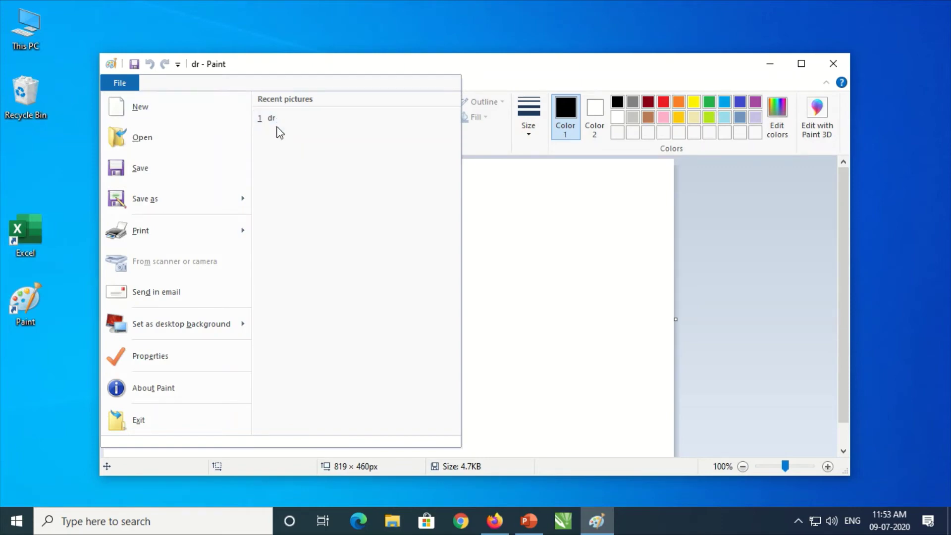
pyautogui.click(536, 20)
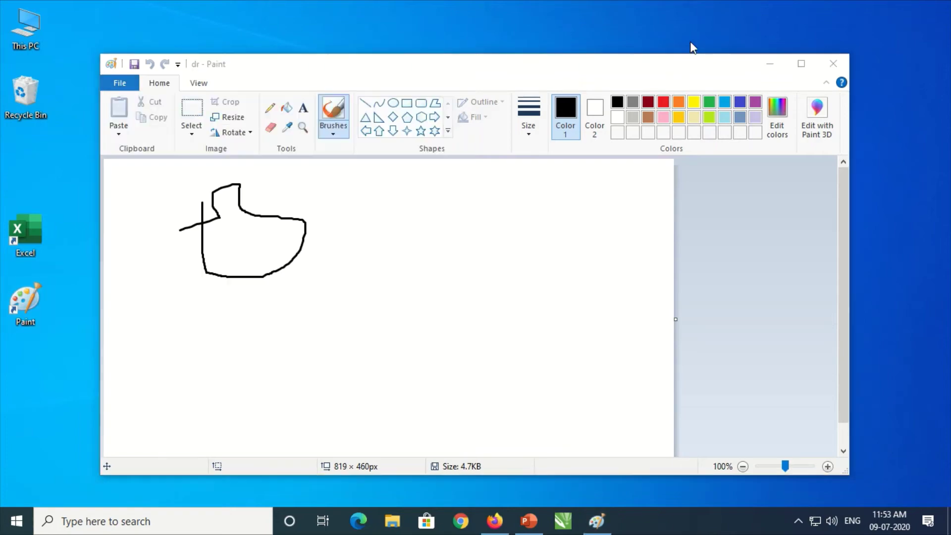
pyautogui.click(823, 64)
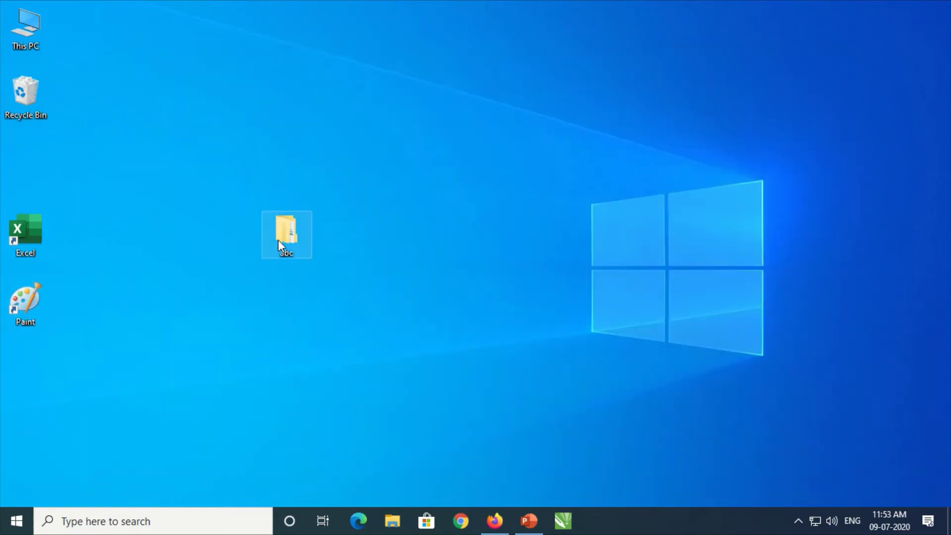